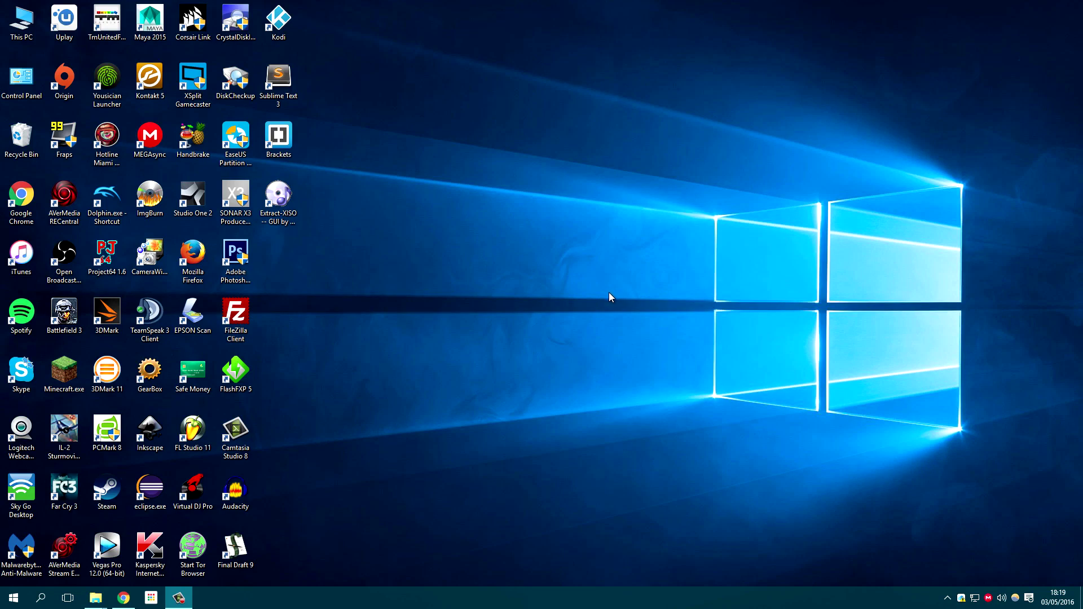
# Switch to Chrome, search Google for isozone and open The Iso Zone website.
pyautogui.click(123, 599)
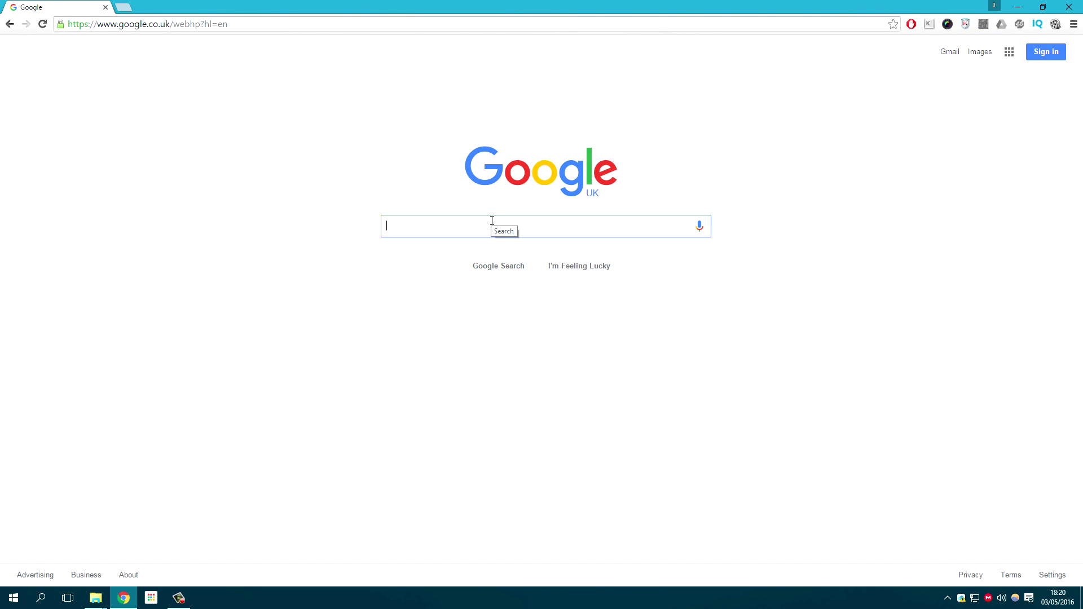
pyautogui.write('isozone')
pyautogui.press('Return')
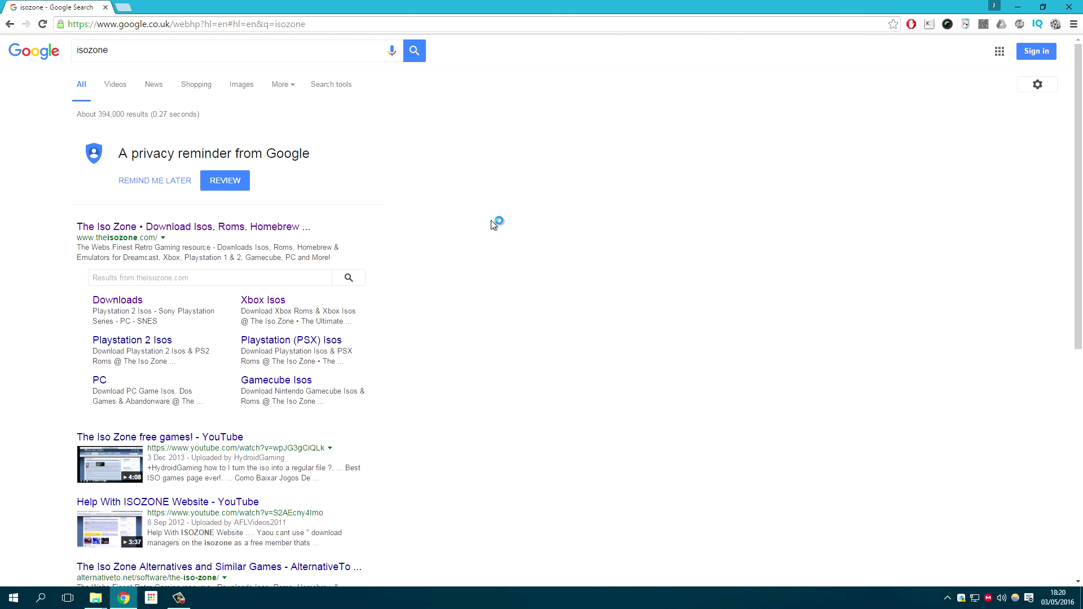
pyautogui.click(152, 227)
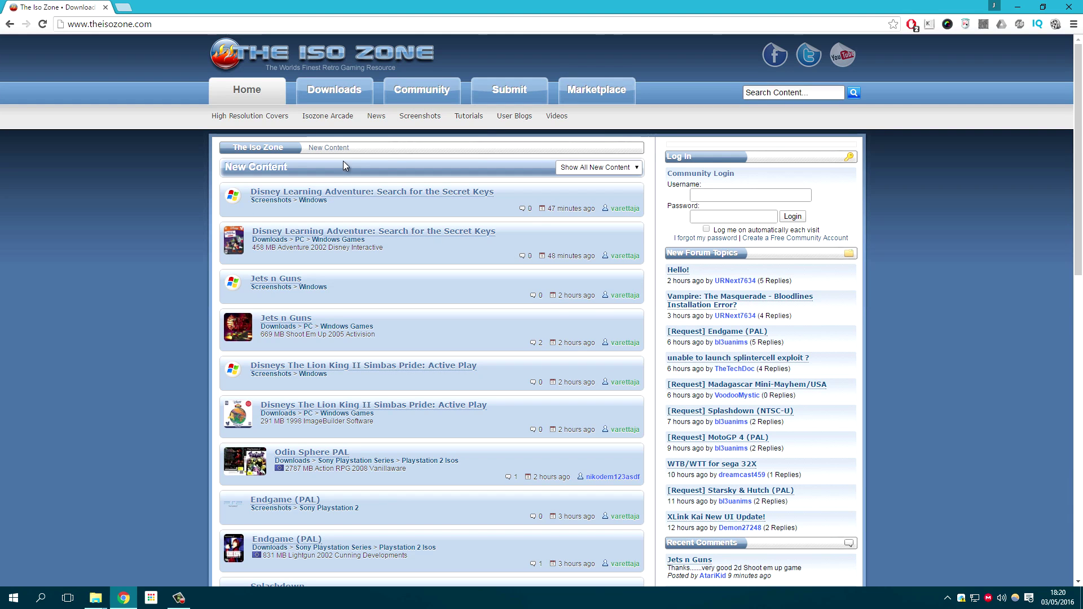
# Open the Xbox Isos category of the site's downloads and filter the list to titles starting with J.
pyautogui.click(325, 92)
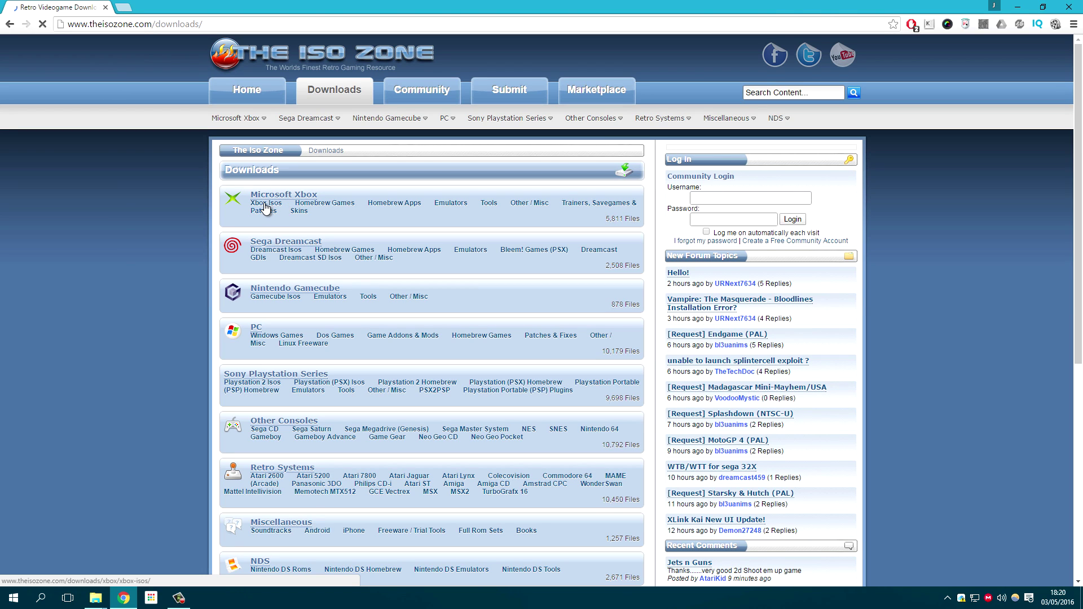
pyautogui.click(266, 204)
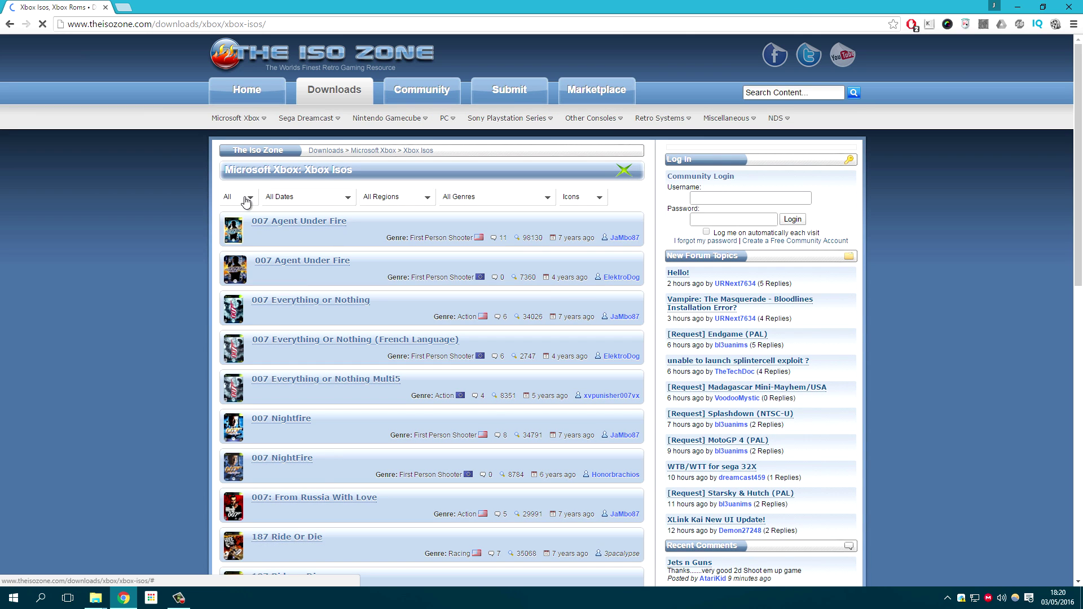
pyautogui.click(246, 201)
pyautogui.scroll(-2, 231, 248)
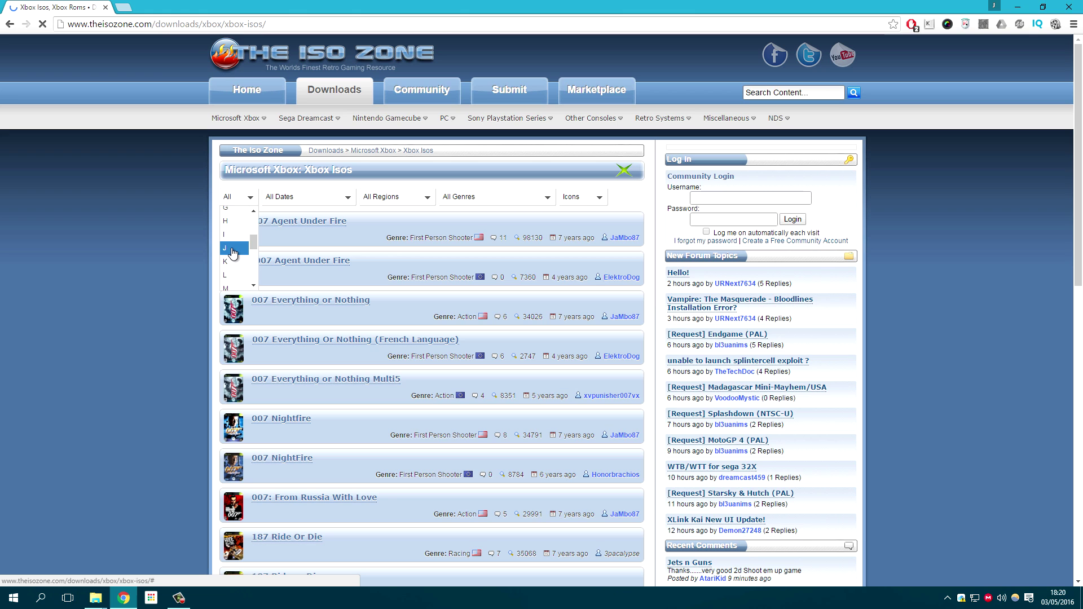
pyautogui.click(232, 251)
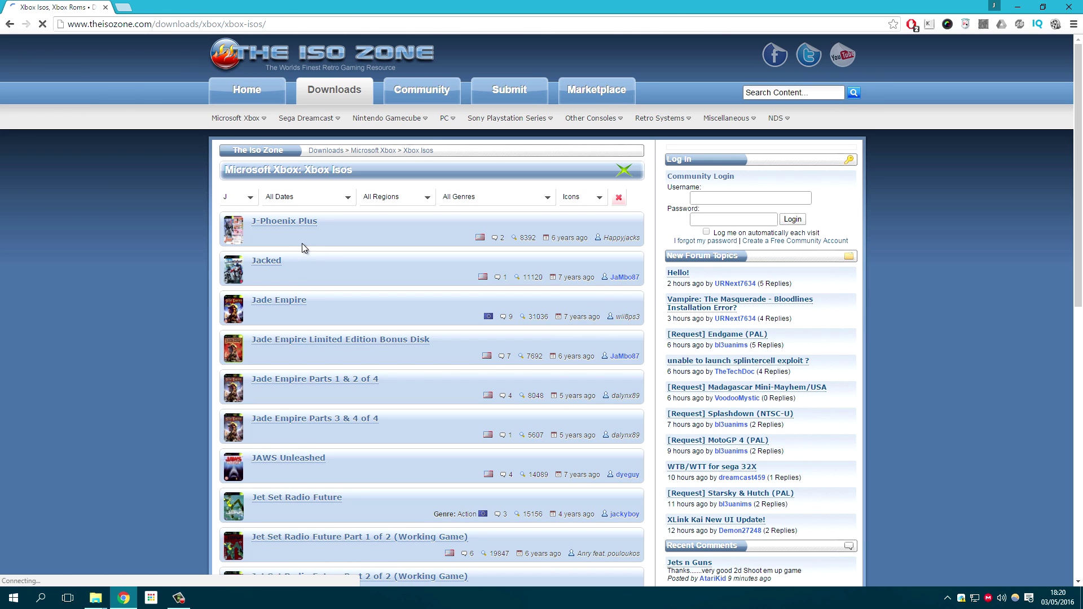
# Open the Jet Set Radio Future entry and download its 7z archive from the Firedrop mirror.
pyautogui.scroll(-3, 300, 242)
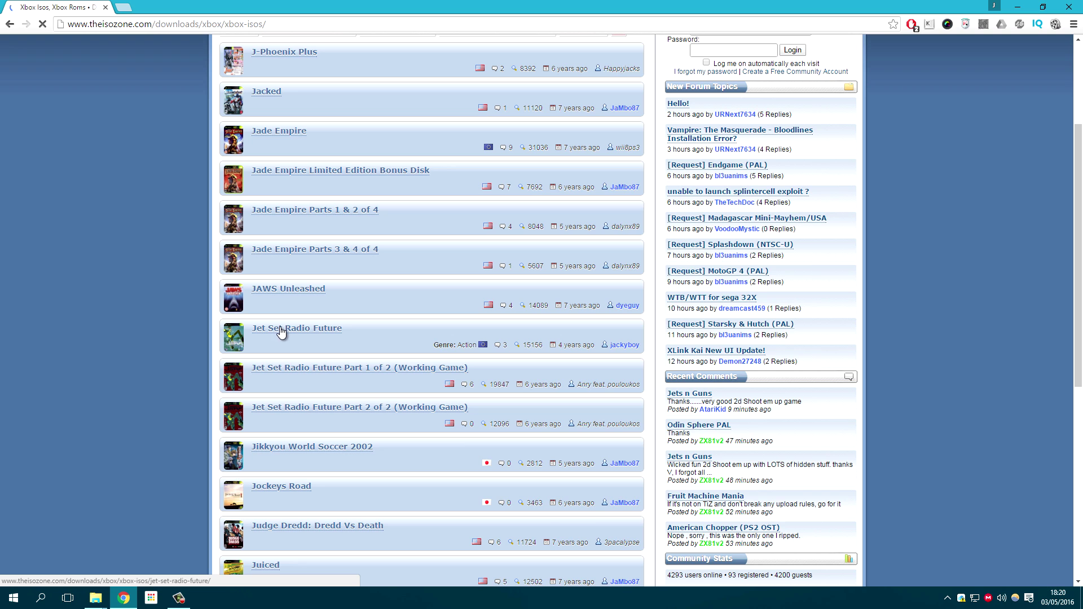
pyautogui.click(281, 329)
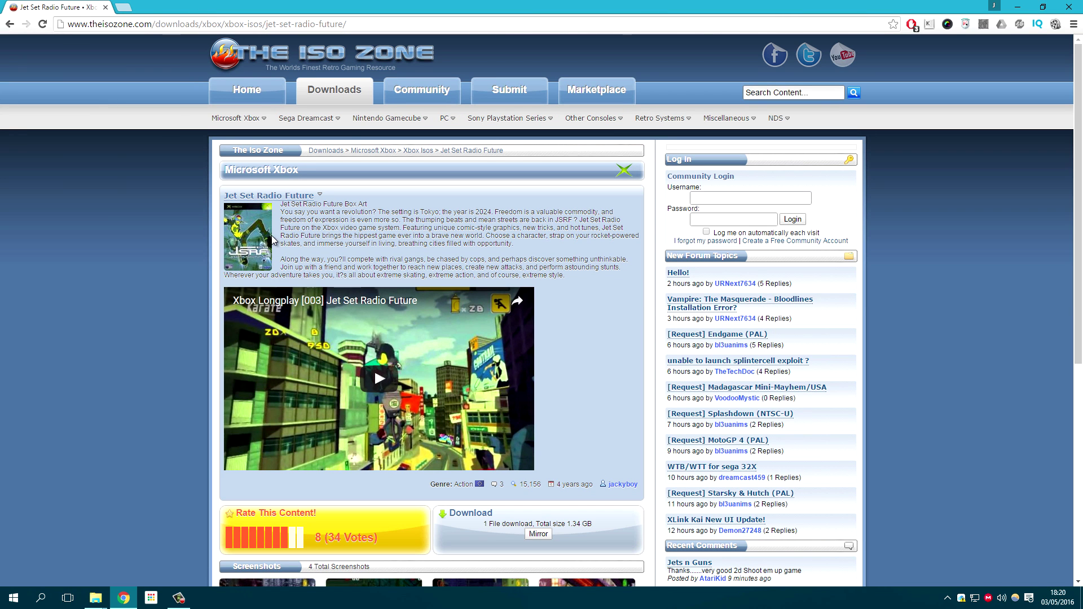
pyautogui.scroll(-1, 284, 238)
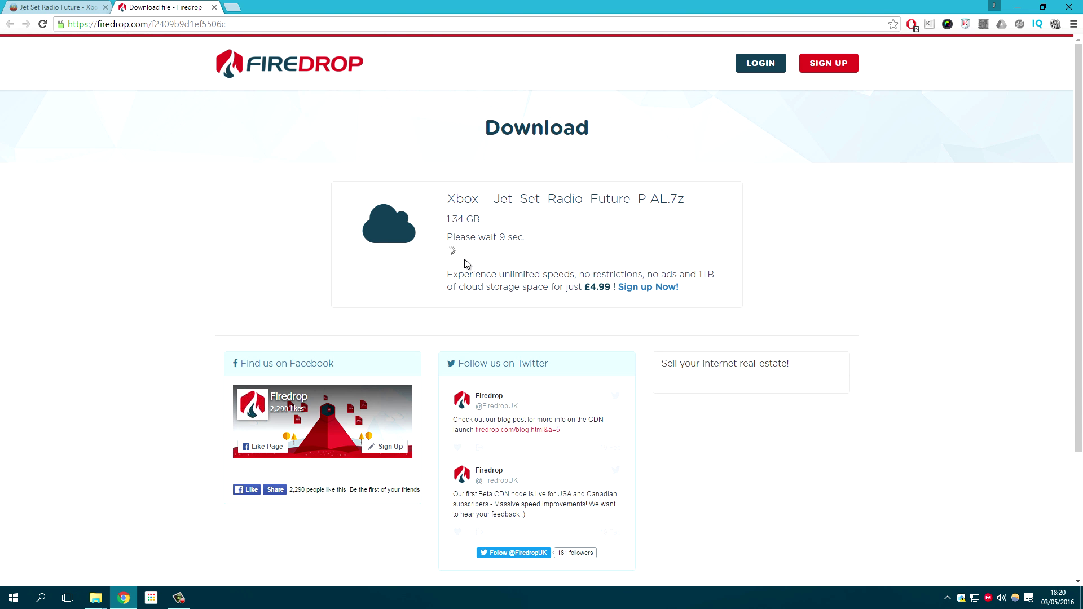
pyautogui.moveTo(517, 241); pyautogui.dragTo(521, 241)
pyautogui.click(467, 248)
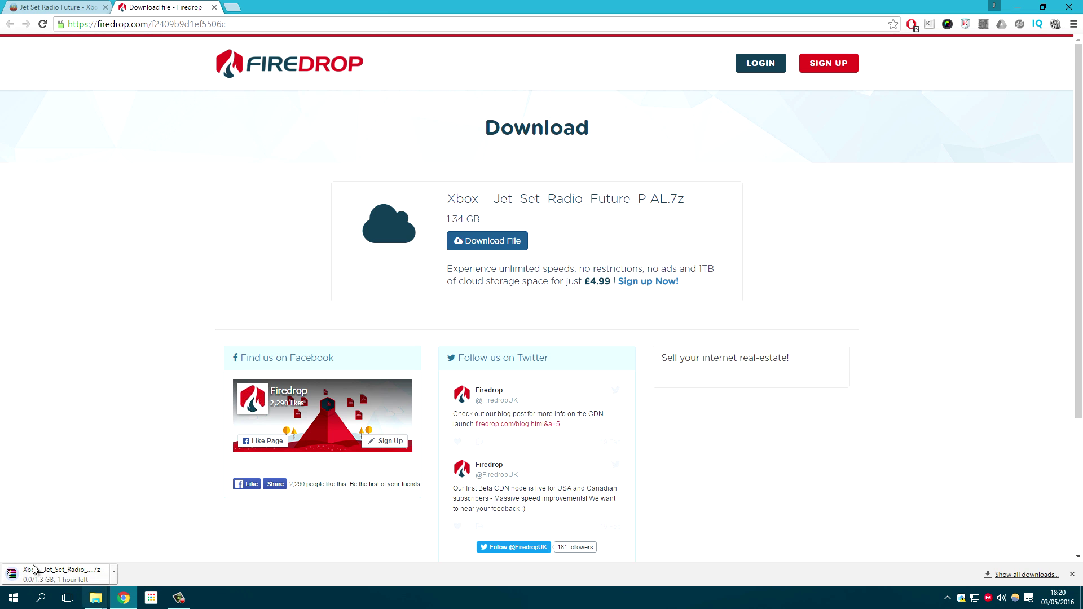
# Return to the Jet Set Radio Future page on The Iso Zone and dismiss the browser's download bar.
pyautogui.click(70, 5)
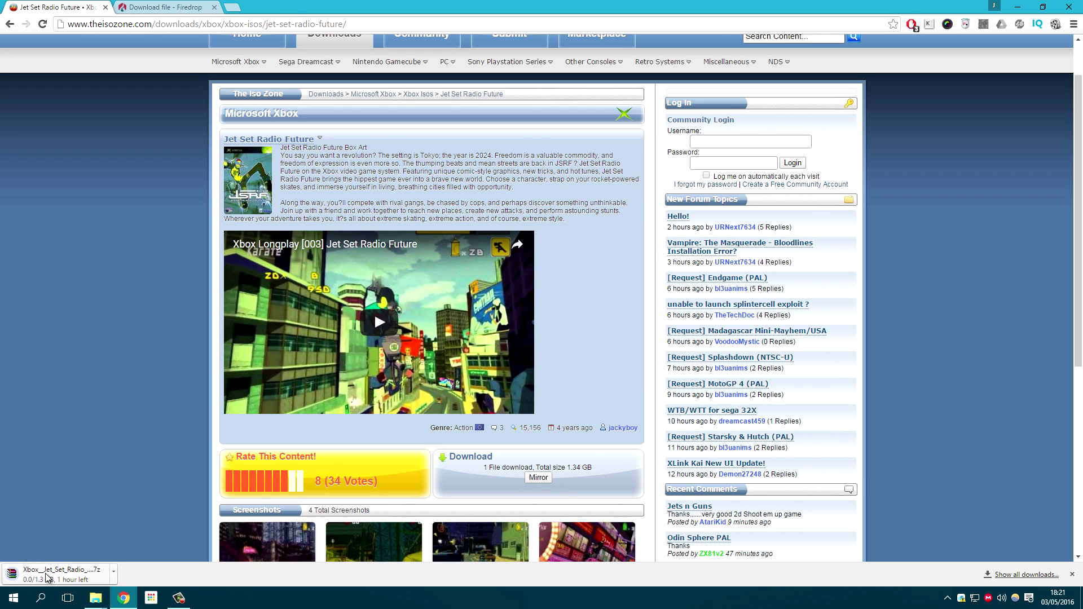
pyautogui.scroll(1, 153, 522)
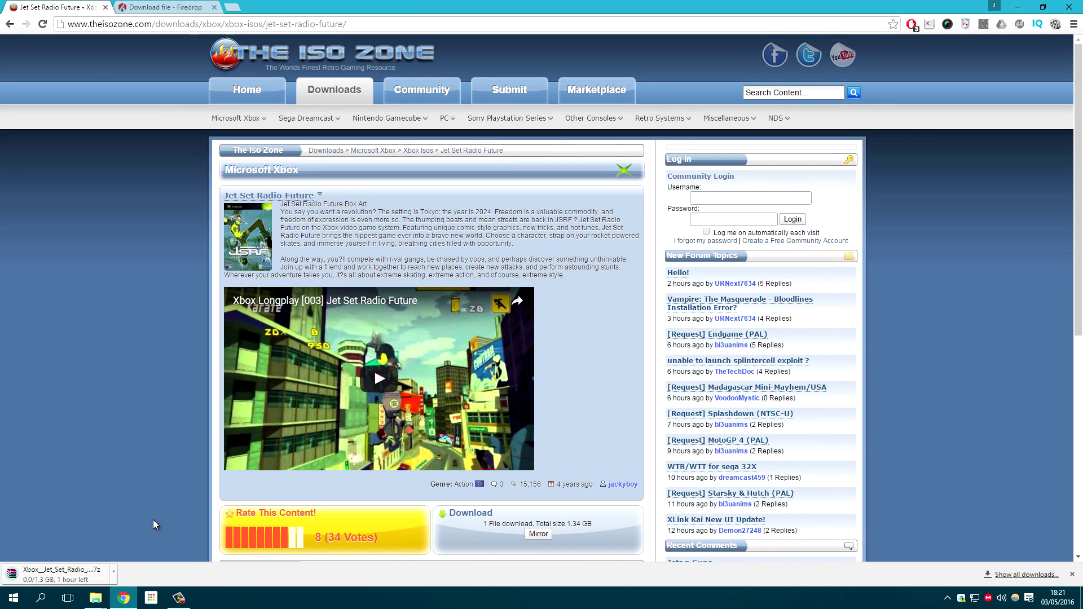
pyautogui.click(1073, 575)
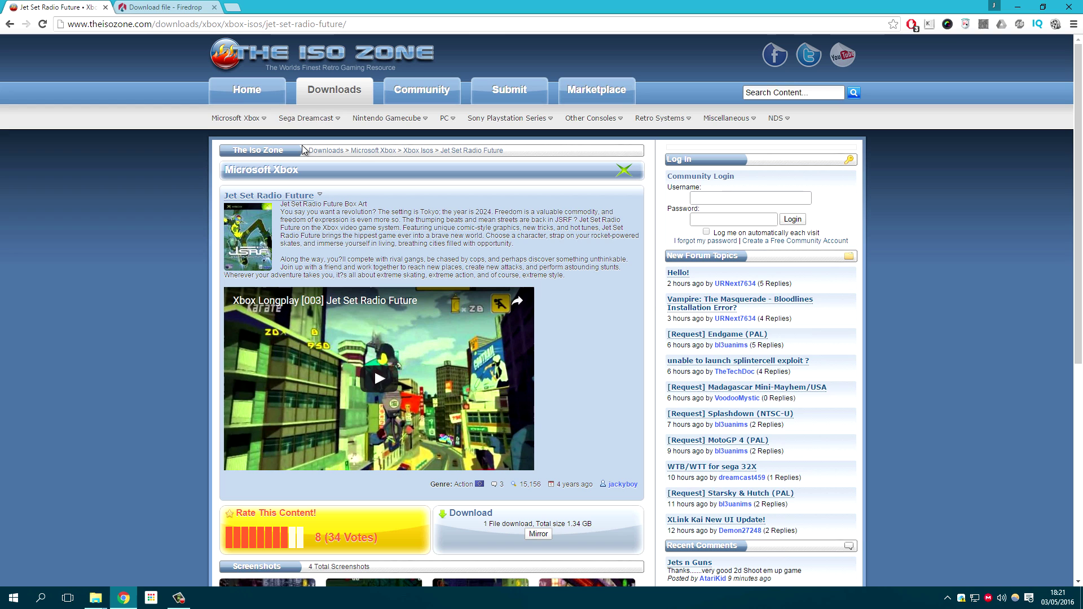
# Browse the Microsoft Xbox tools in the site's downloads, filtered to names starting with X, for an ISO extraction tool.
pyautogui.click(316, 96)
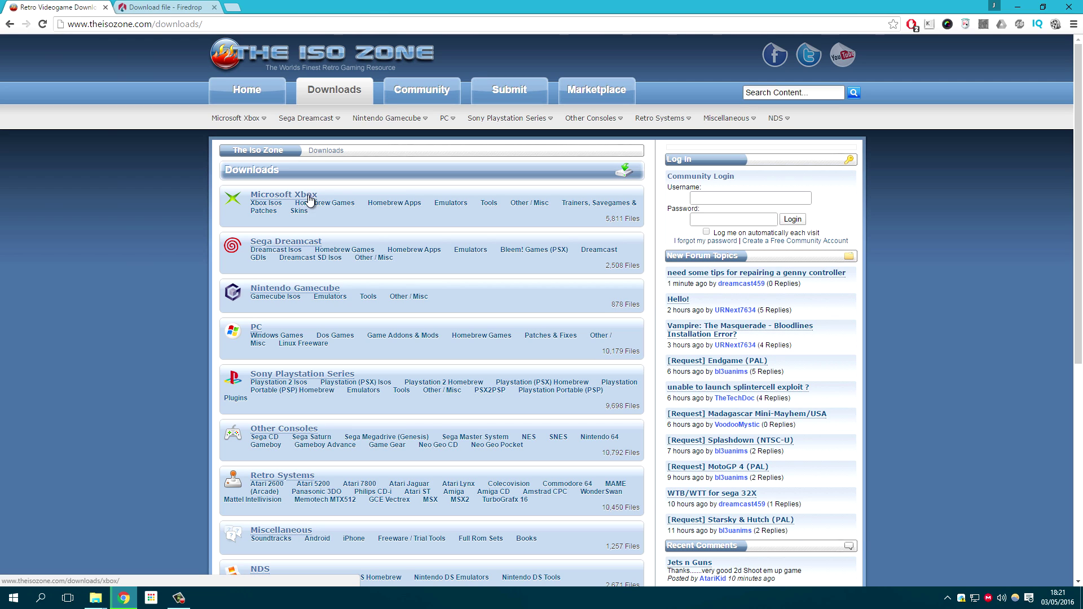
pyautogui.click(489, 204)
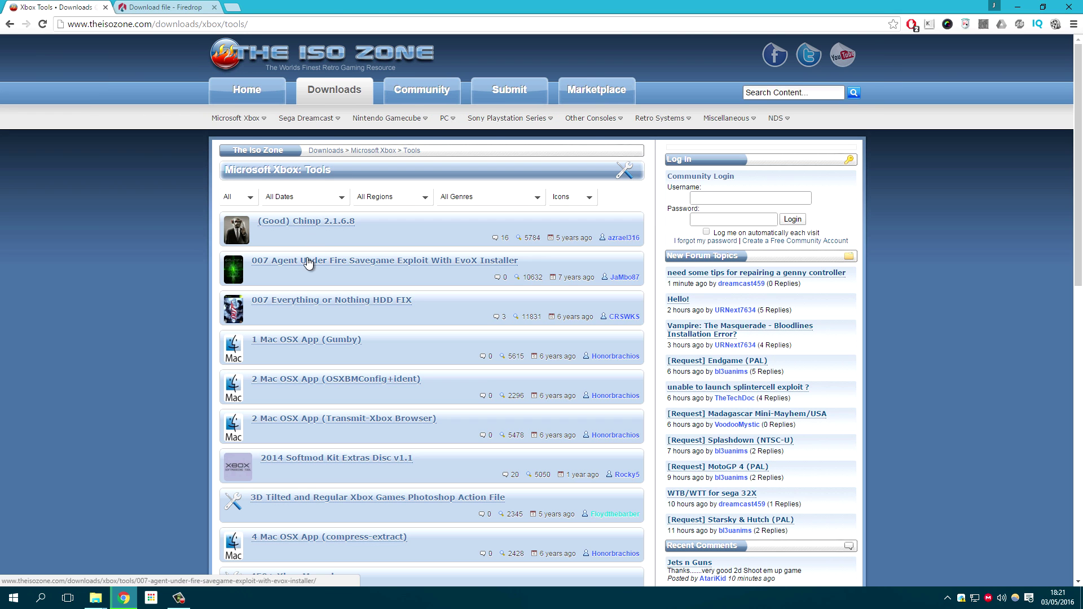
pyautogui.scroll(-5, 270, 268)
pyautogui.scroll(5, 265, 267)
pyautogui.click(250, 197)
pyautogui.scroll(-7, 239, 265)
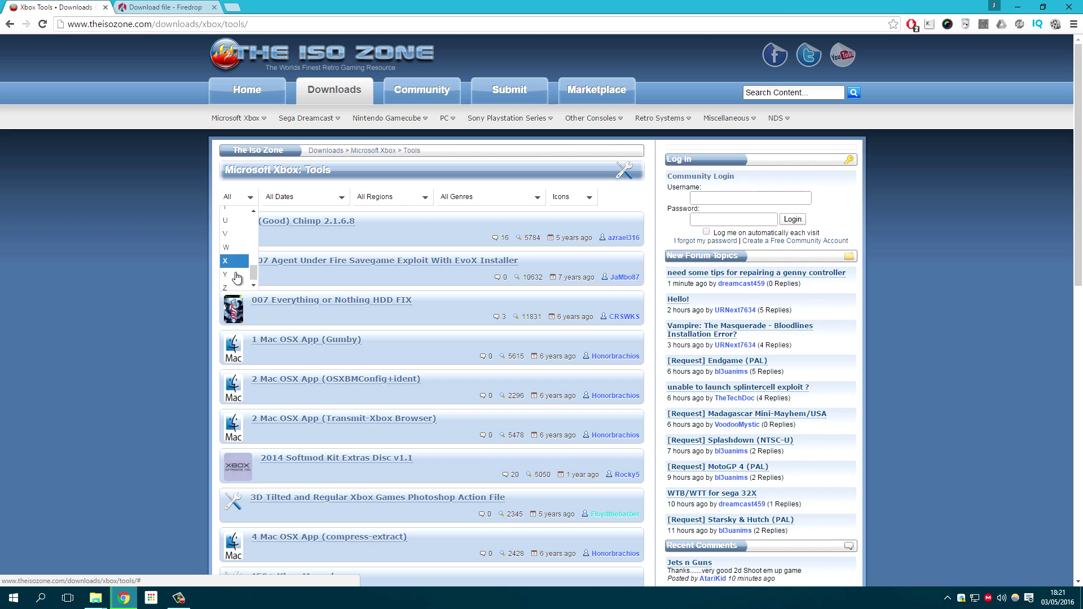
pyautogui.click(240, 271)
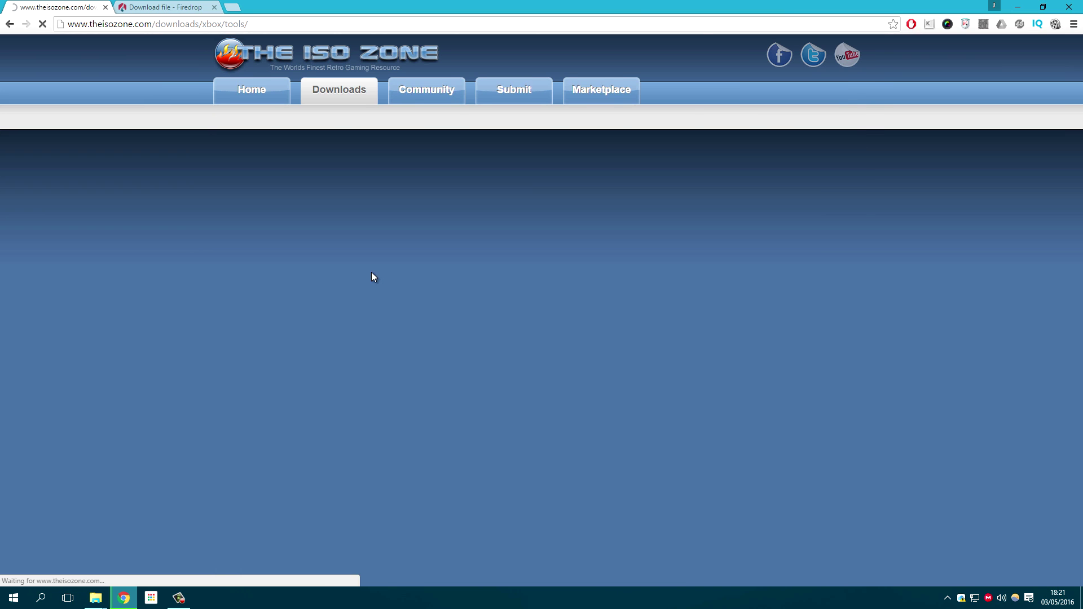
pyautogui.scroll(-3, 304, 262)
pyautogui.scroll(-3, 304, 265)
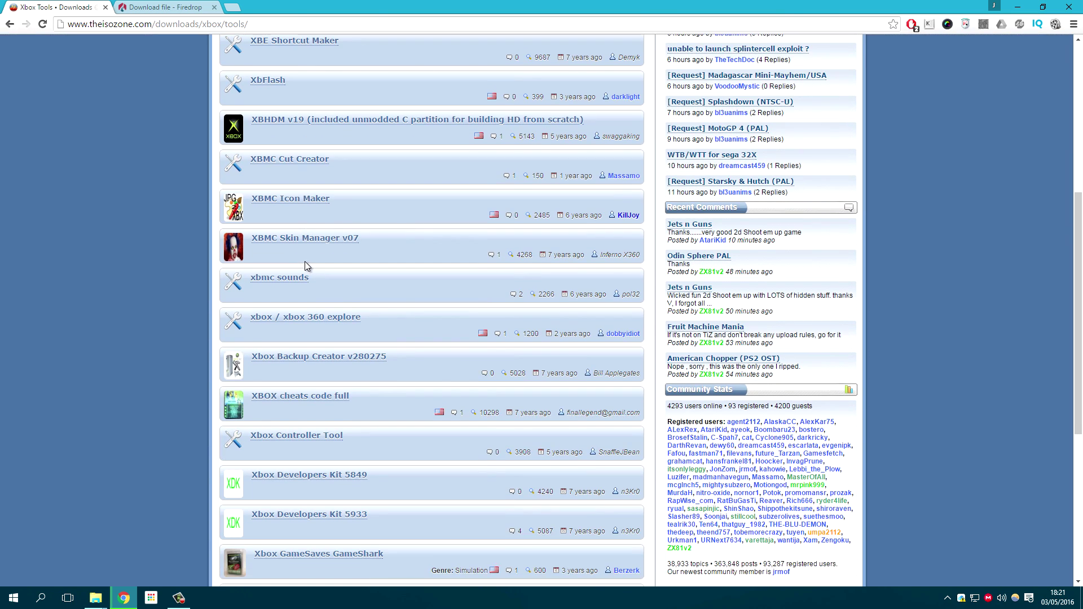
pyautogui.scroll(6, 304, 265)
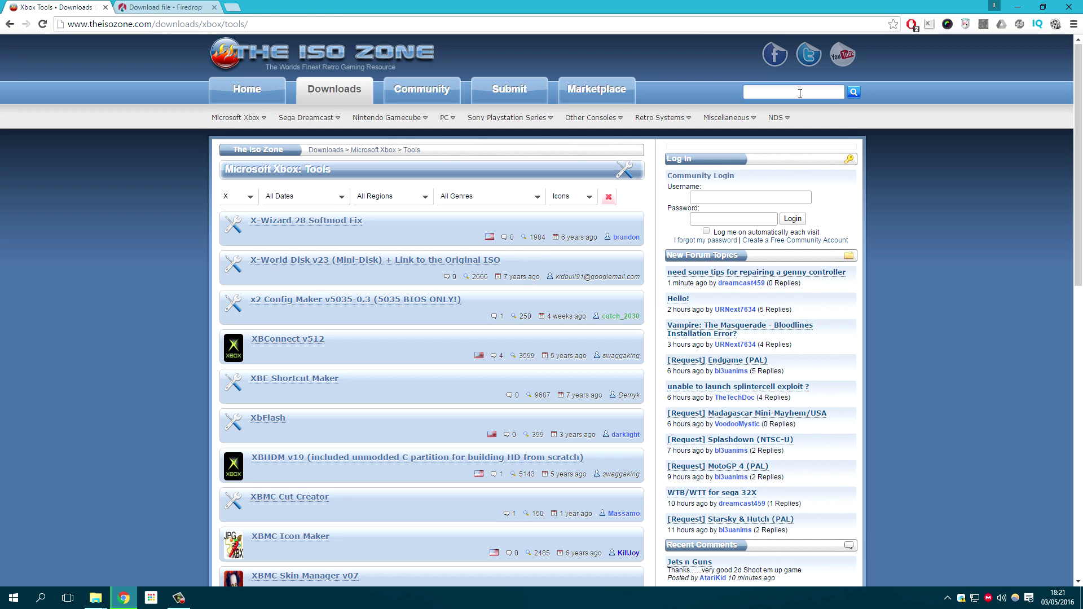
# Search the site for the Extract-XISO tool and expand the matching downloads.
pyautogui.click(800, 94)
pyautogui.write('xi')
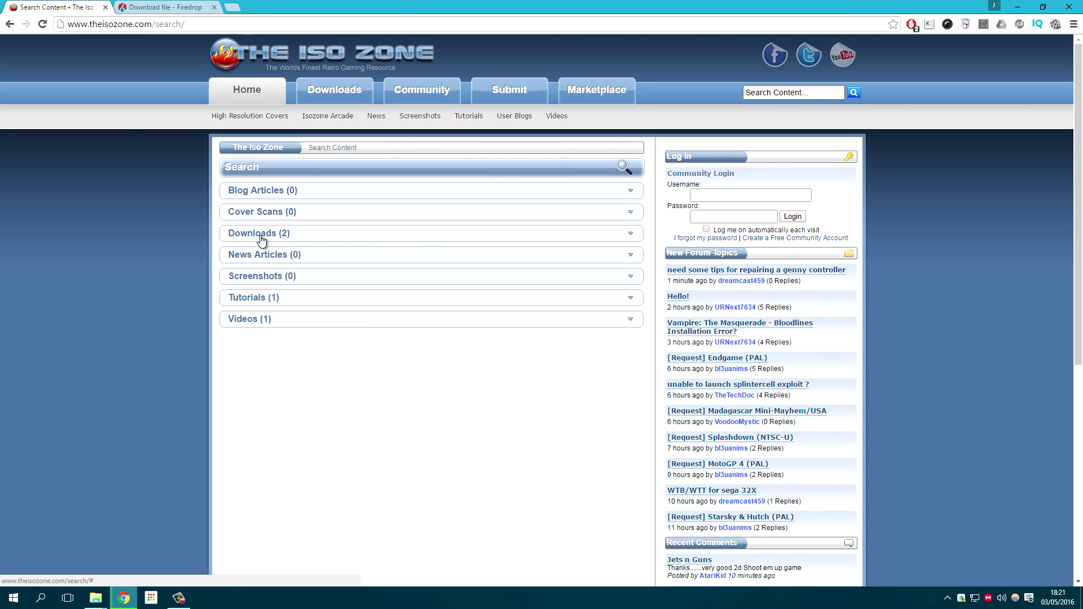
pyautogui.click(260, 235)
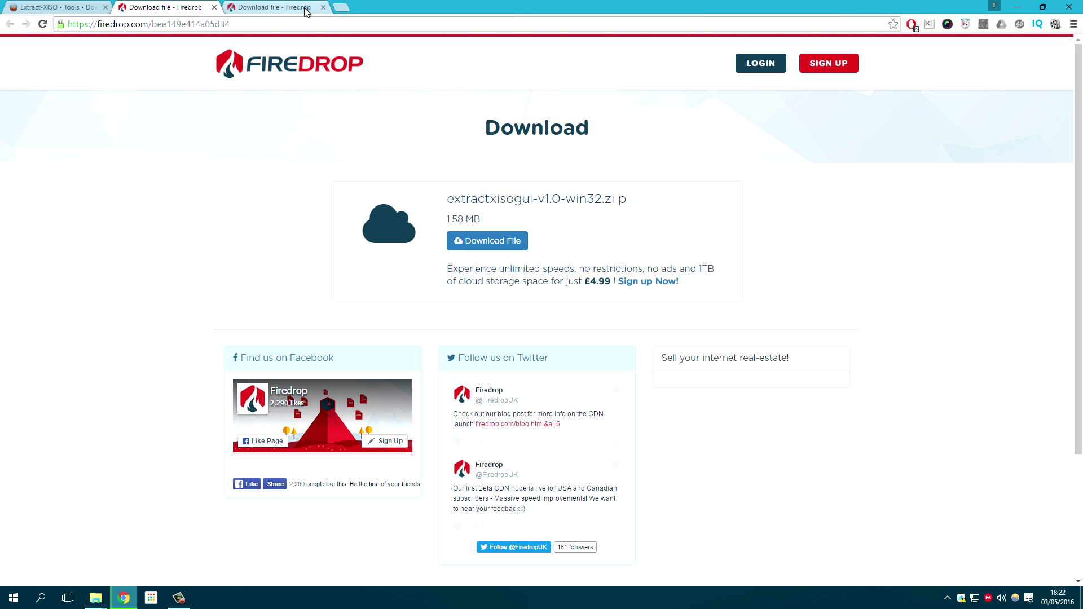
# Close both Firedrop tabs and switch to the Extract-Xiso folder in File Explorer.
pyautogui.click(323, 7)
pyautogui.click(214, 7)
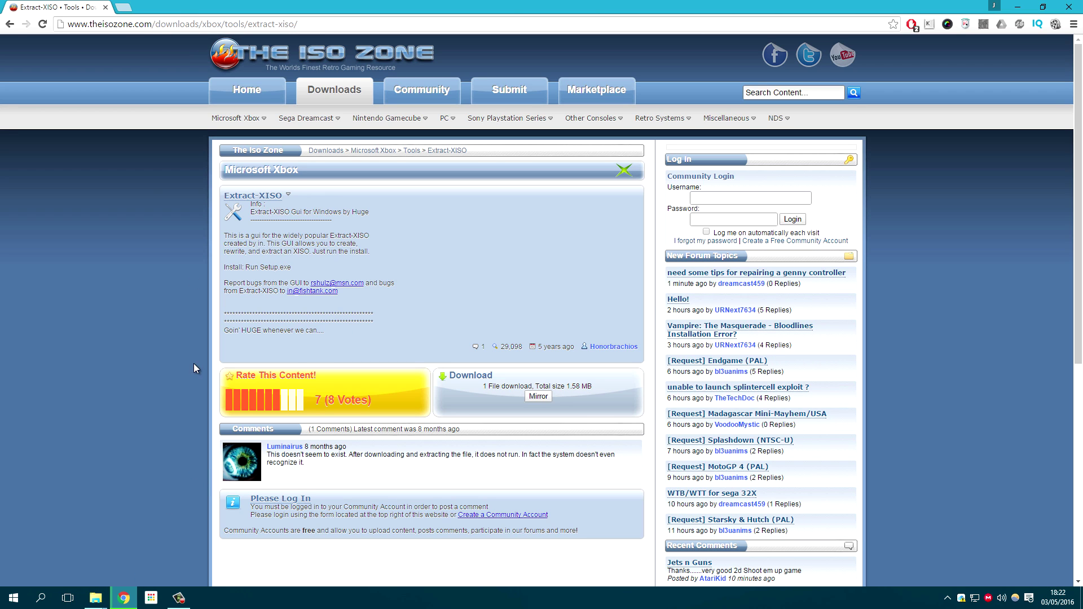
pyautogui.click(96, 600)
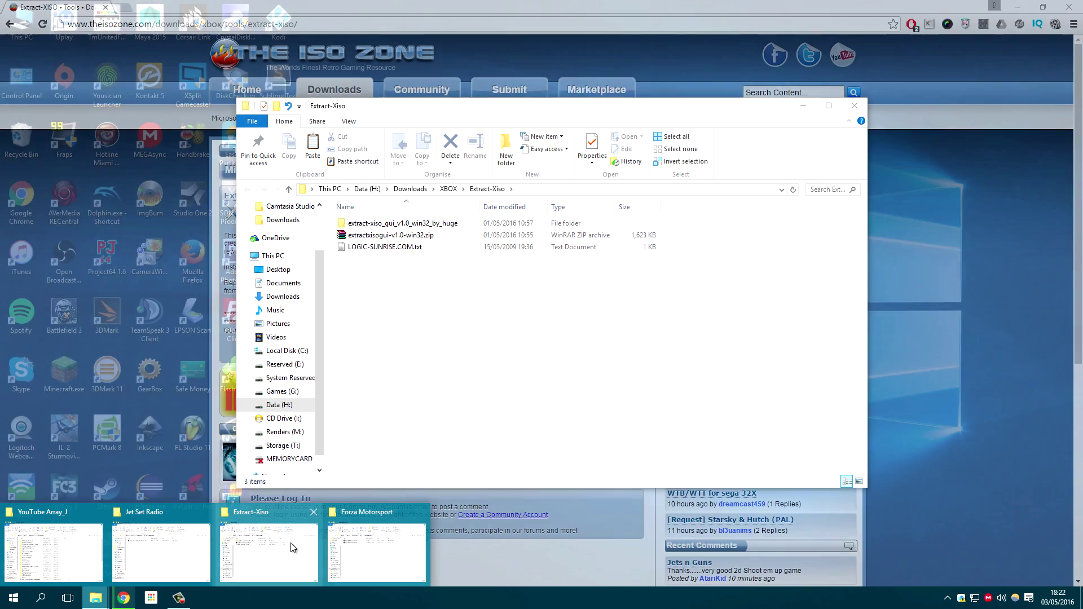
pyautogui.click(292, 546)
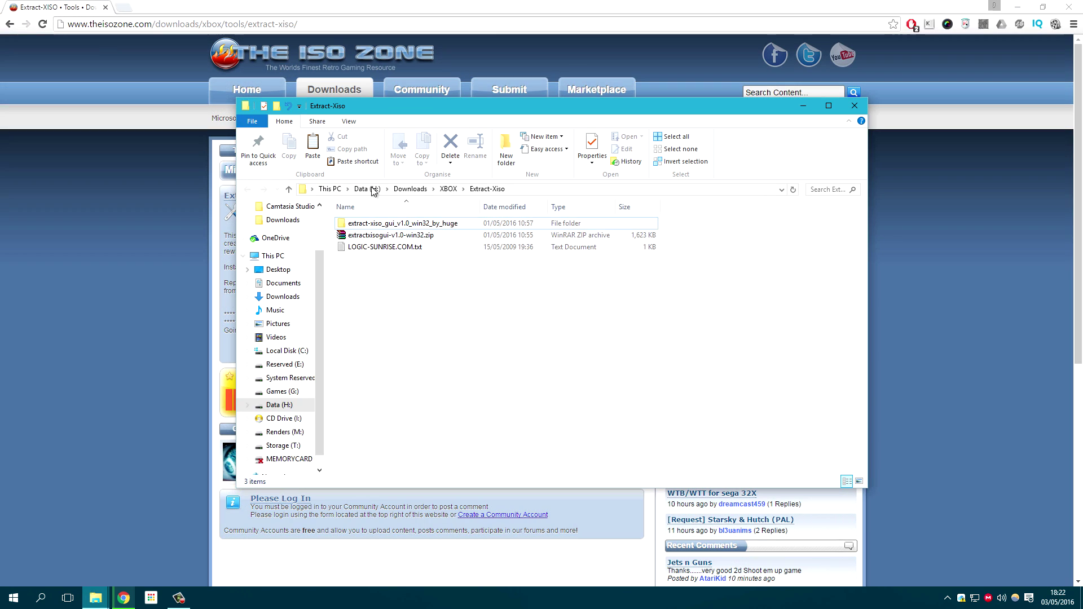
# Extract extractxisogui-v1.0-win32.zip into the current folder.
pyautogui.click(381, 235)
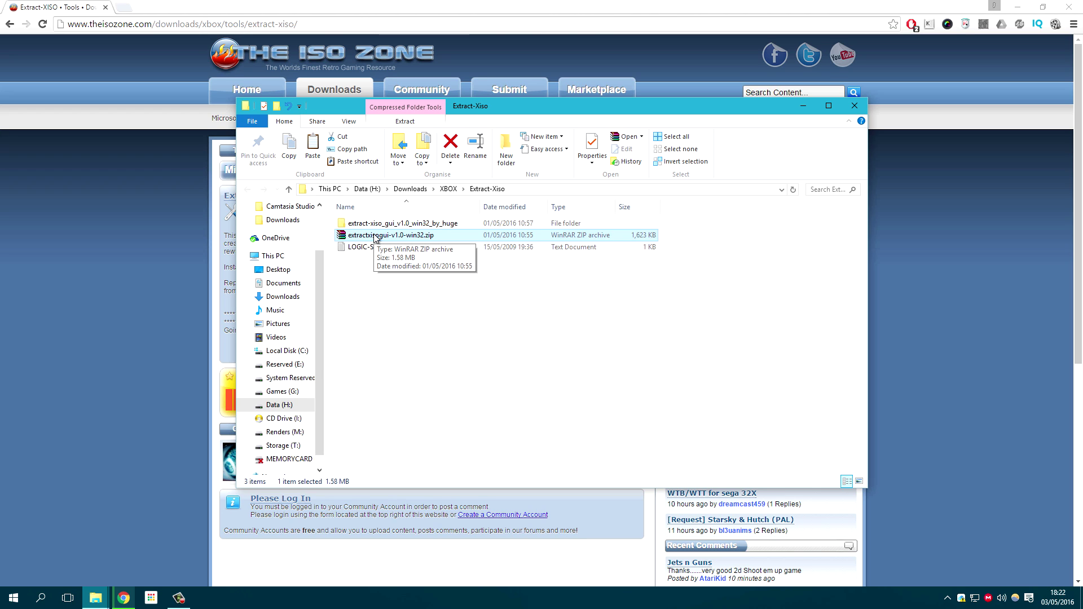
pyautogui.rightClick(375, 238)
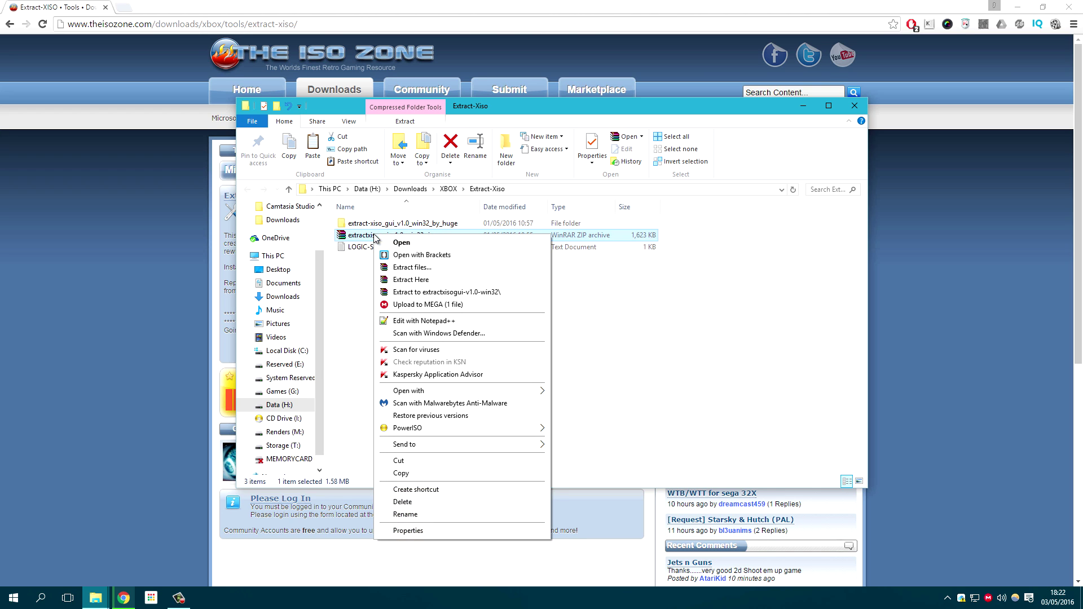
pyautogui.click(408, 280)
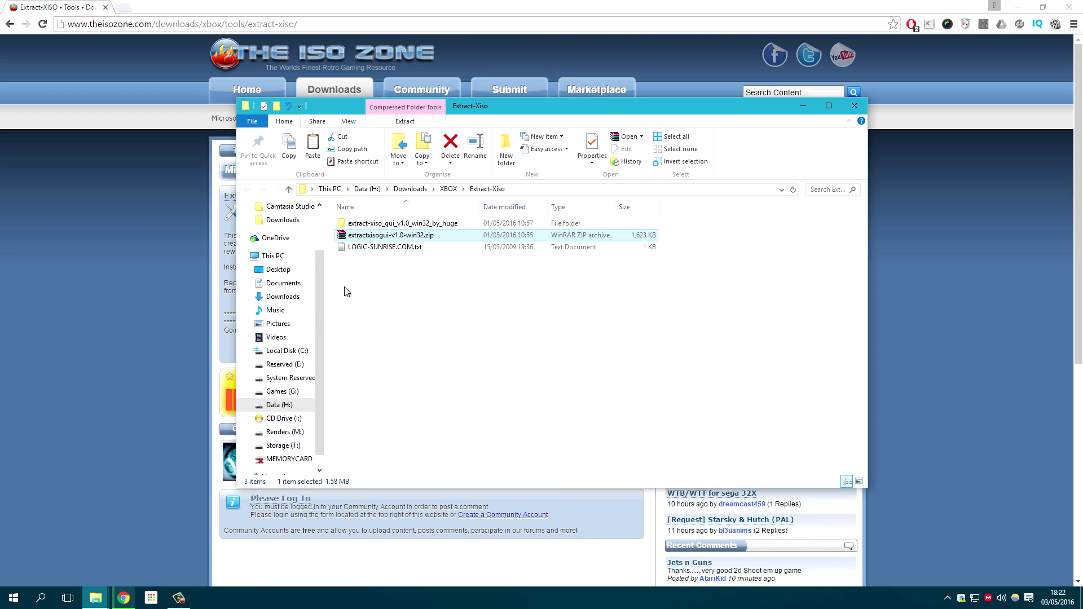
# Locate the extract-xiso_gui_by_huge_v1.0.exe installer inside the extracted folder, and minimise the Extract-Xiso window after going back.
pyautogui.click(376, 224)
pyautogui.doubleClick(366, 226)
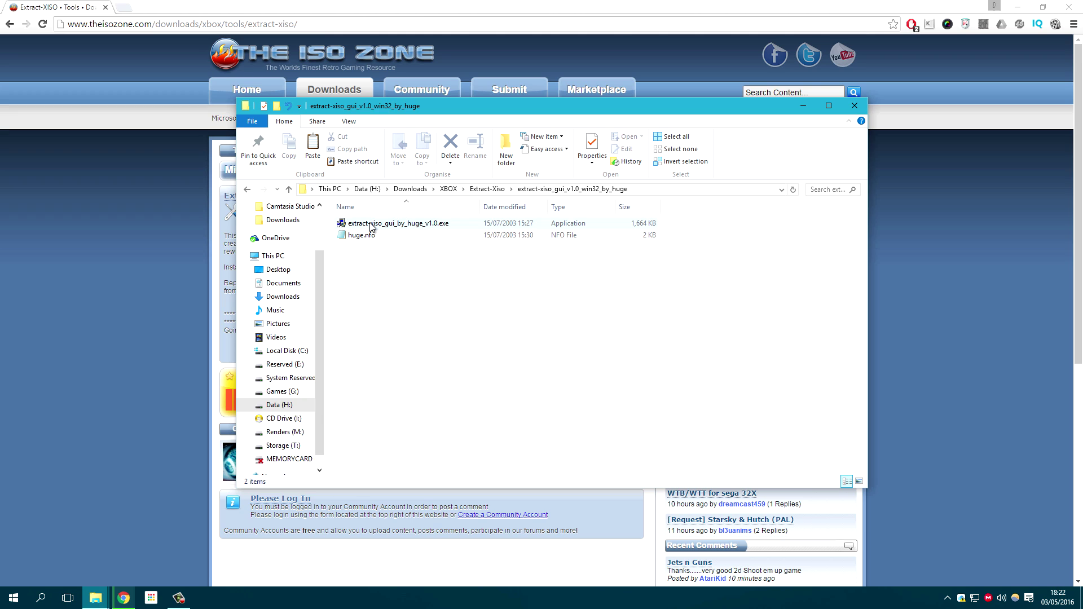
pyautogui.click(374, 225)
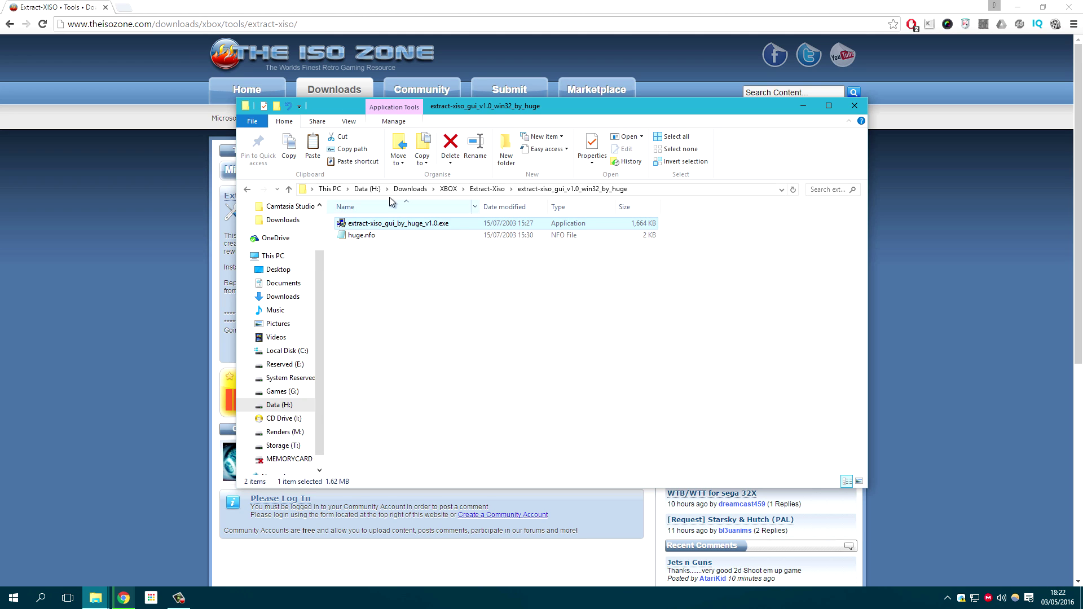
pyautogui.click(244, 190)
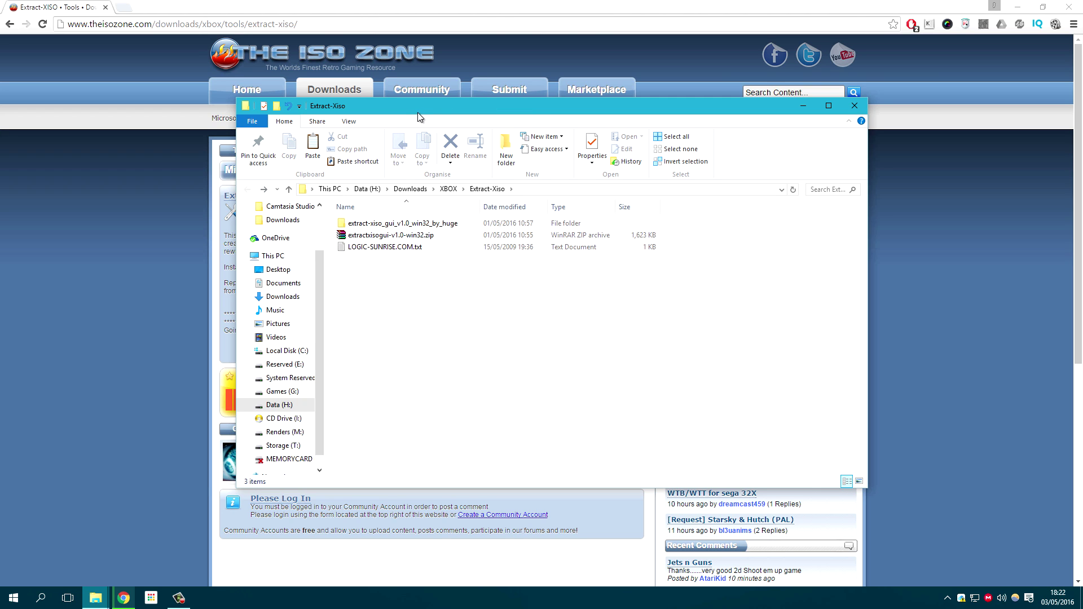
pyautogui.moveTo(421, 114); pyautogui.dragTo(447, 117)
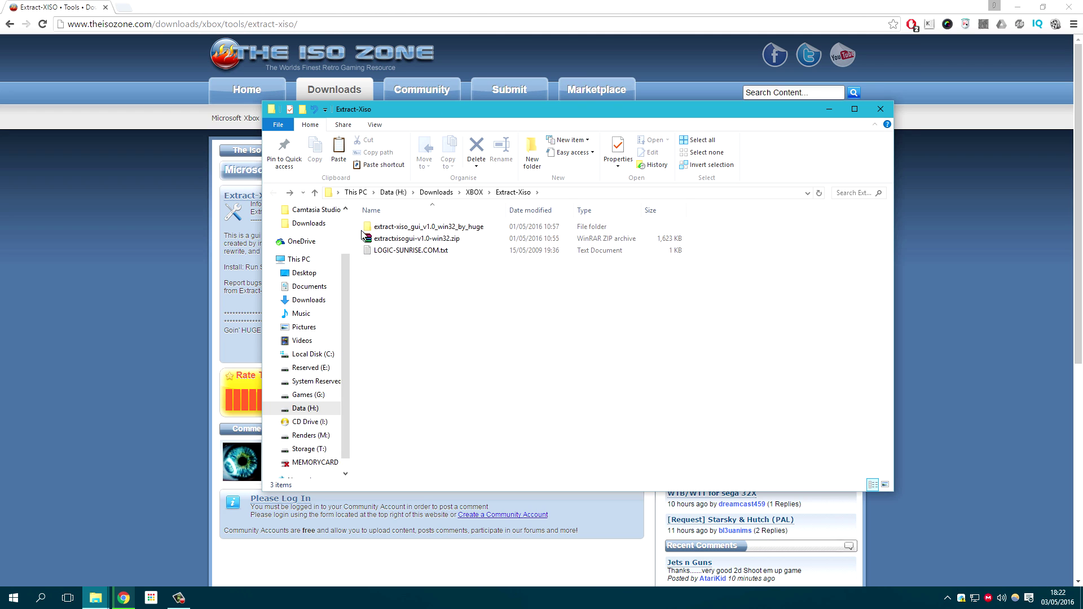
pyautogui.click(828, 113)
# Extract Xbox__Jet_Set_Radio_Future_PAL.7z into its own location in the Jet Set Radio folder.
pyautogui.moveTo(96, 597)
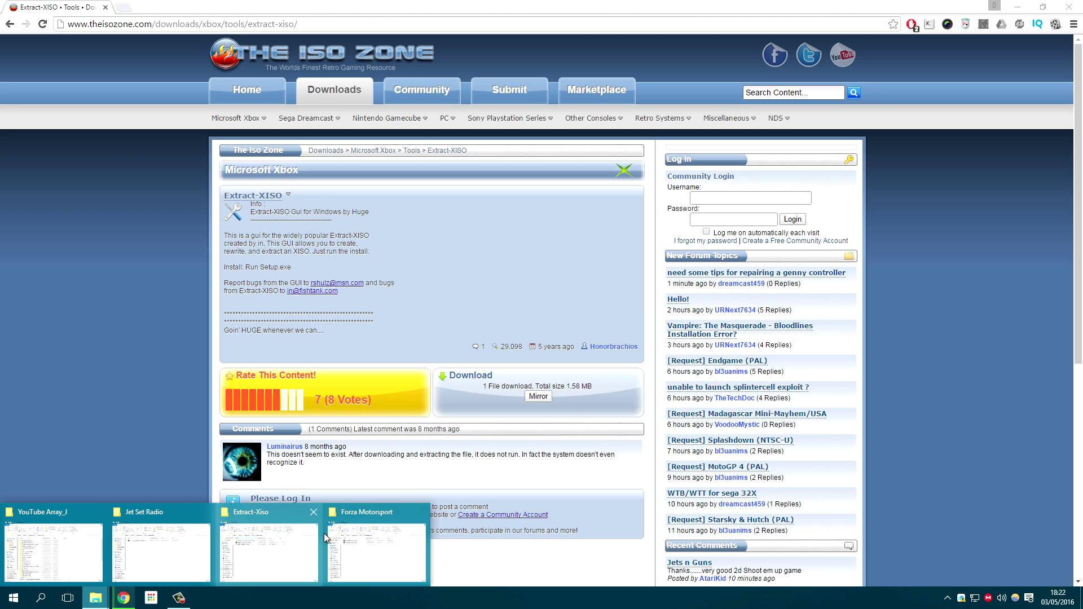
pyautogui.click(169, 545)
pyautogui.click(411, 229)
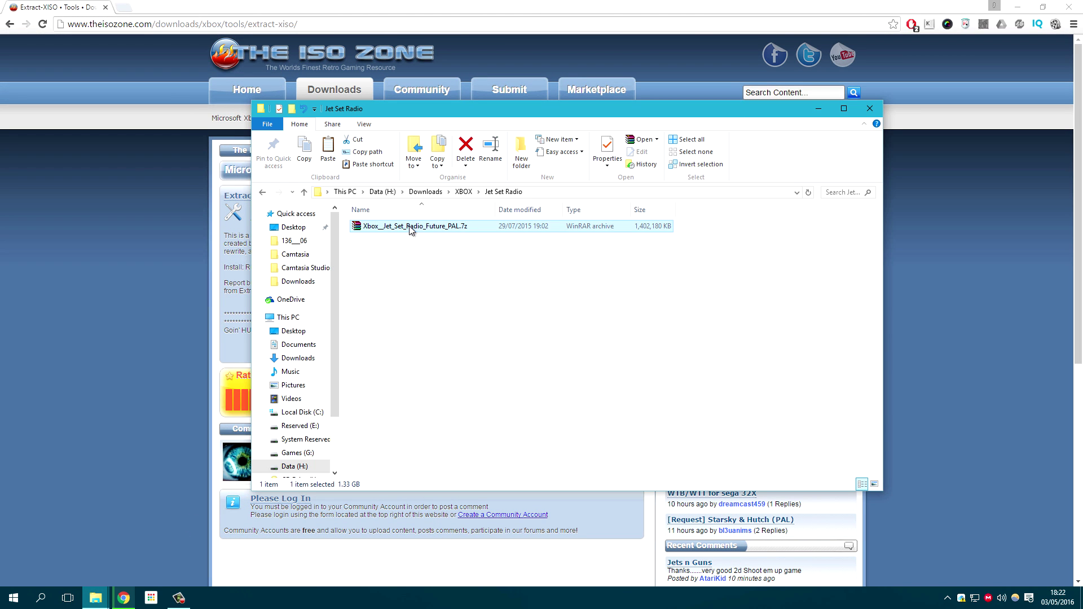
pyautogui.rightClick(410, 229)
pyautogui.click(453, 273)
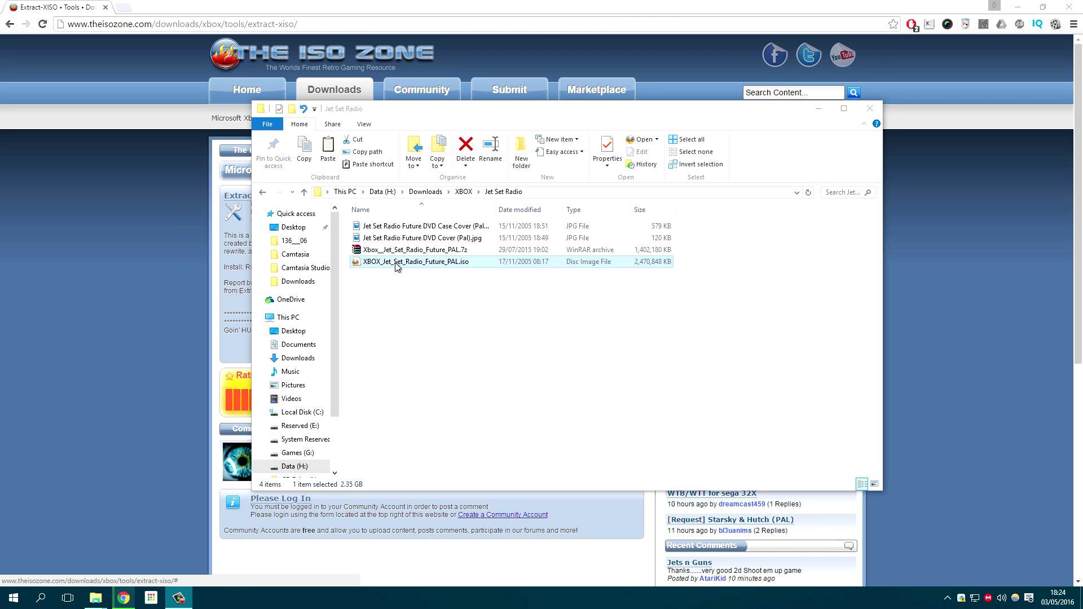
# Minimise the browser and launch Extract-XISO from the desktop, arranging its window beside the Jet Set Radio folder.
pyautogui.click(418, 262)
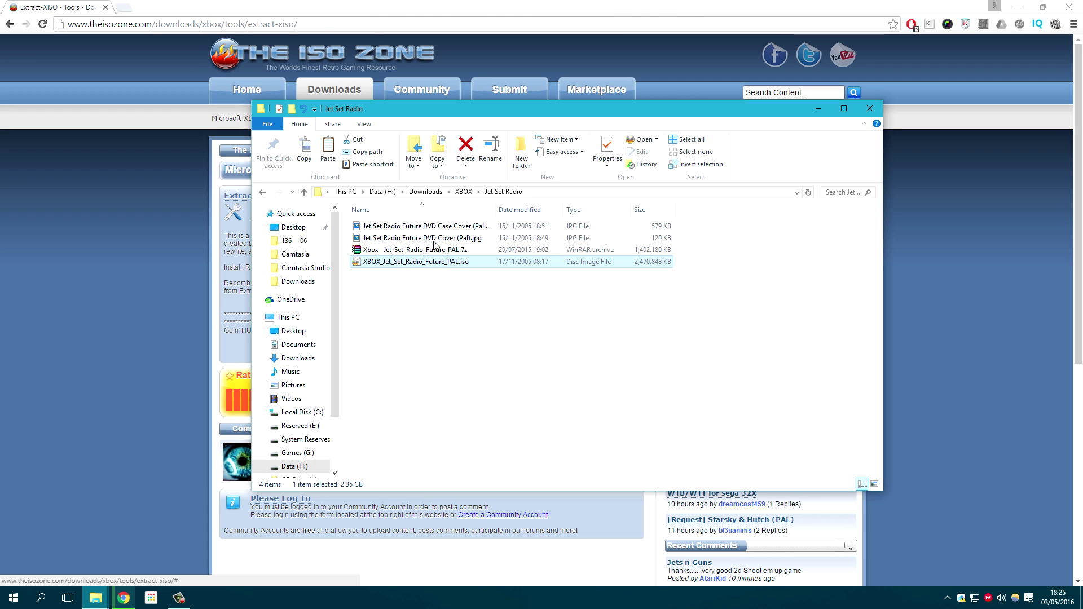
pyautogui.click(1017, 7)
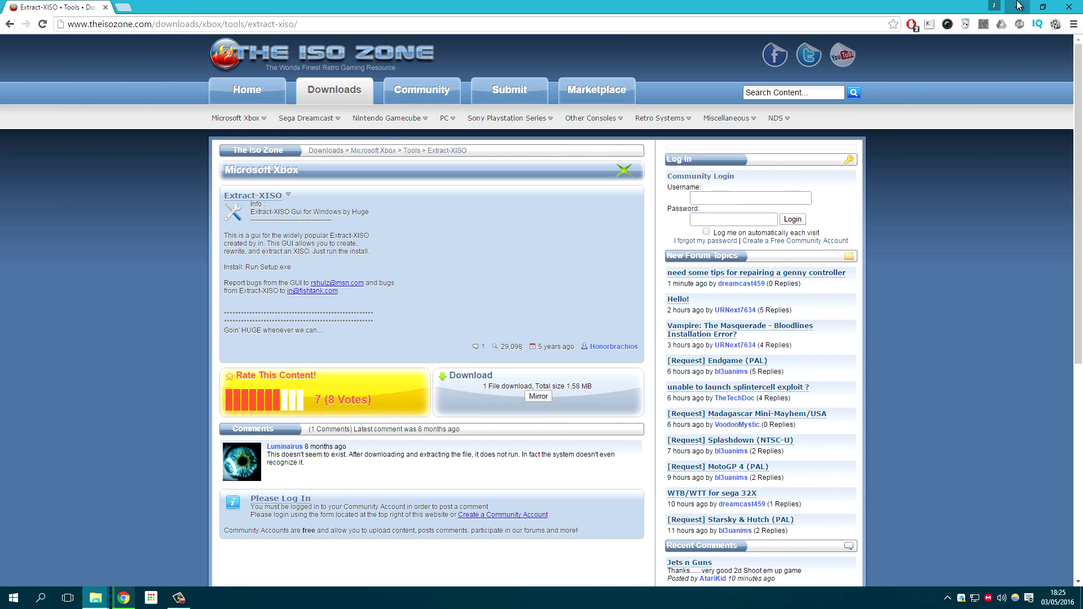
pyautogui.moveTo(510, 104); pyautogui.dragTo(648, 77)
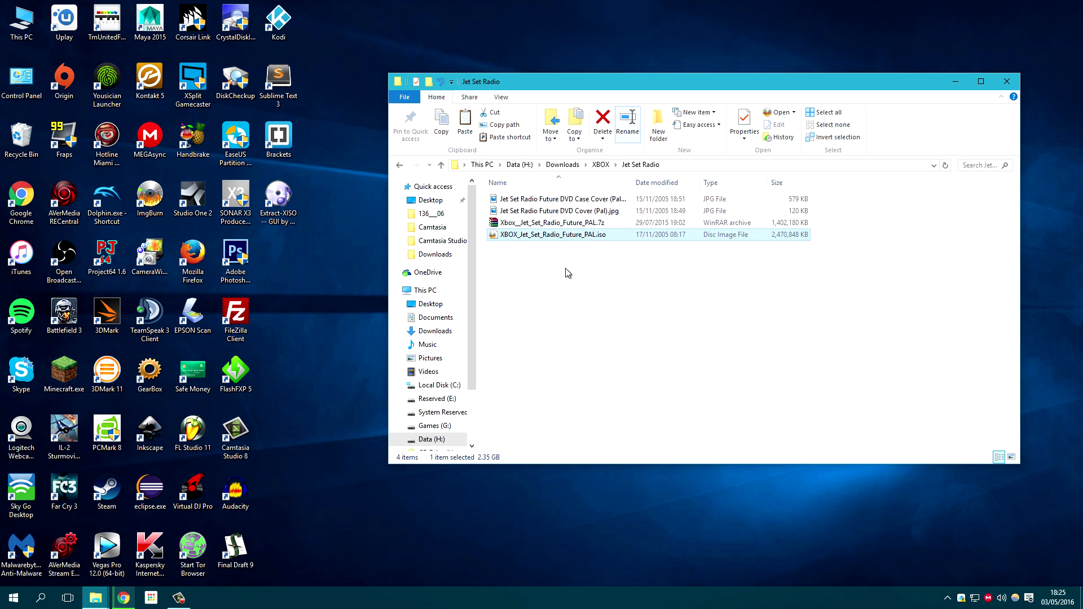
pyautogui.click(278, 199)
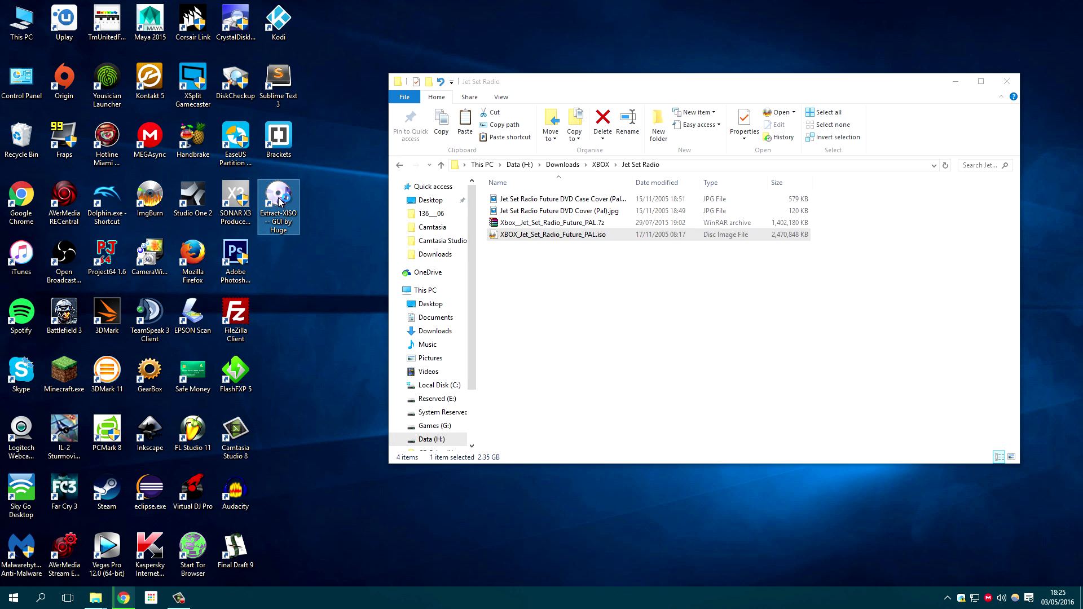
pyautogui.doubleClick(281, 202)
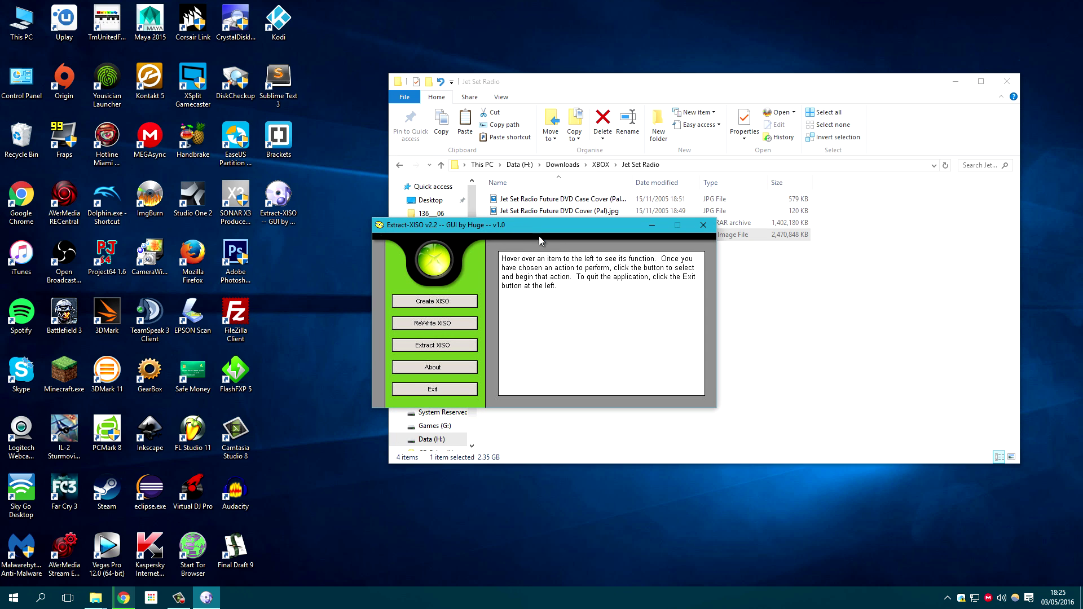
pyautogui.moveTo(540, 241); pyautogui.dragTo(690, 264)
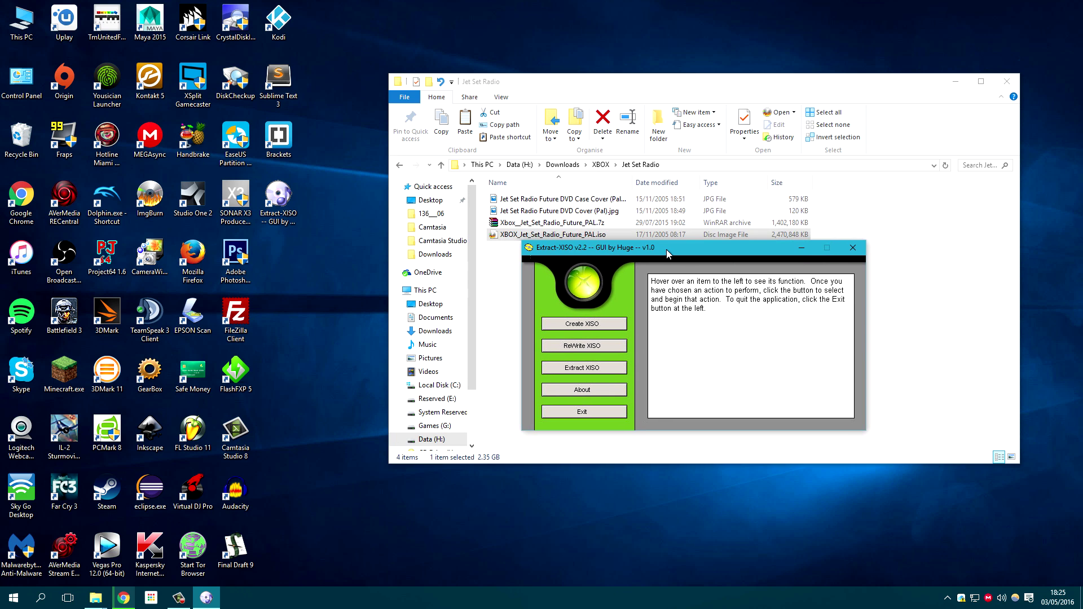
# Start an XISO extraction and choose XBOX_Jet_Set_Radio_Future_PAL.iso from the Jet Set Radio folder as the source.
pyautogui.click(589, 368)
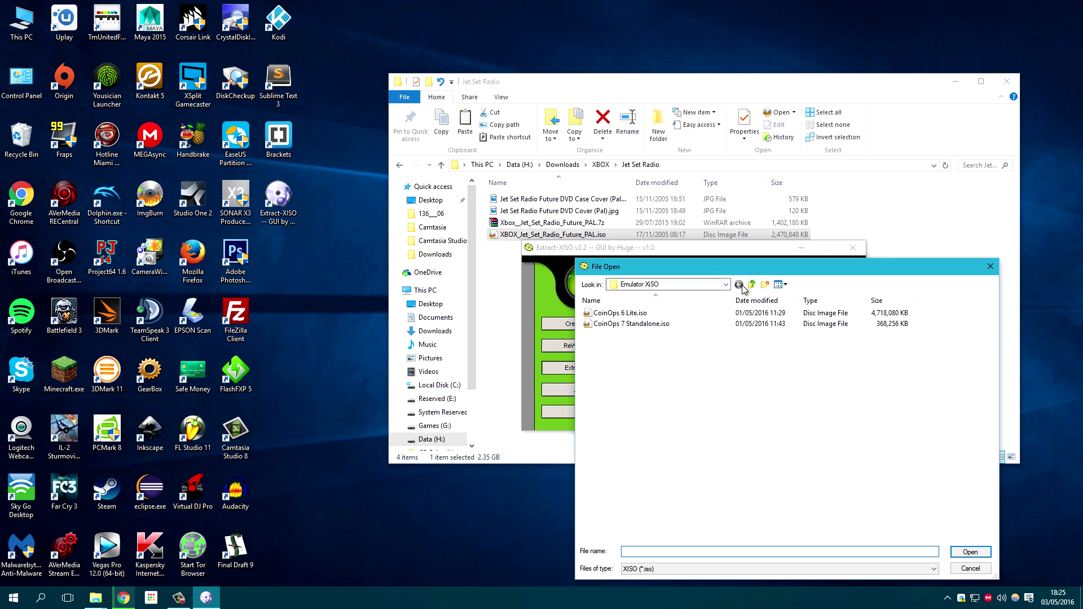
pyautogui.click(753, 285)
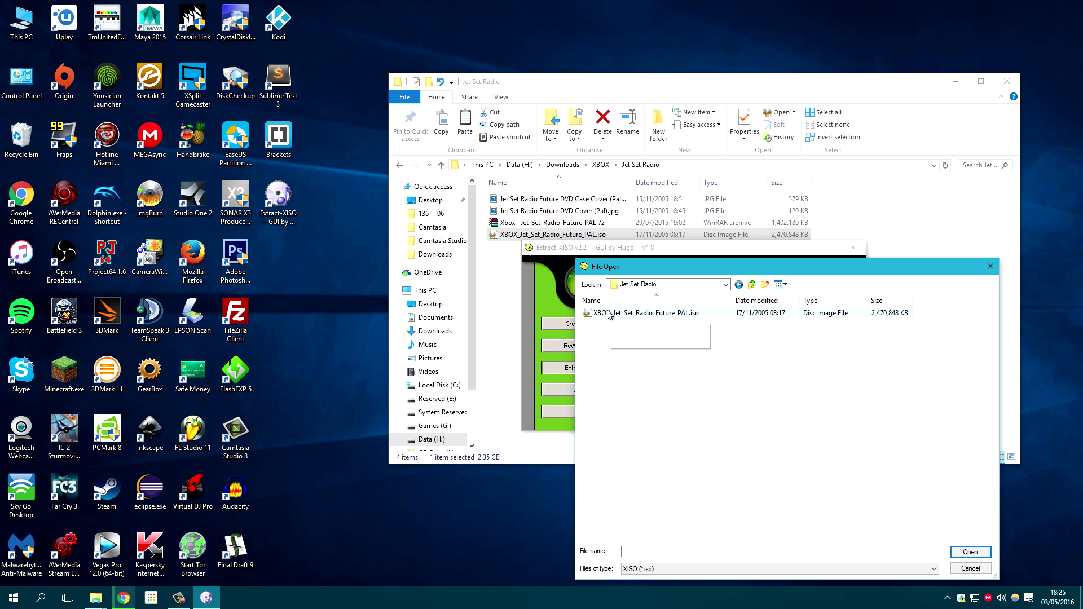
pyautogui.click(620, 313)
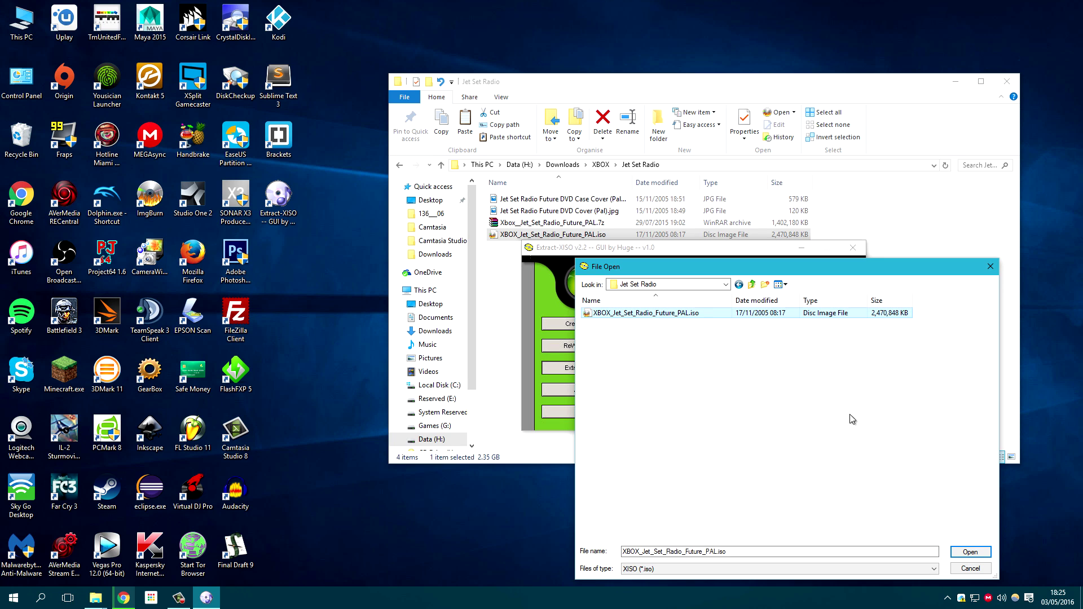
pyautogui.click(971, 552)
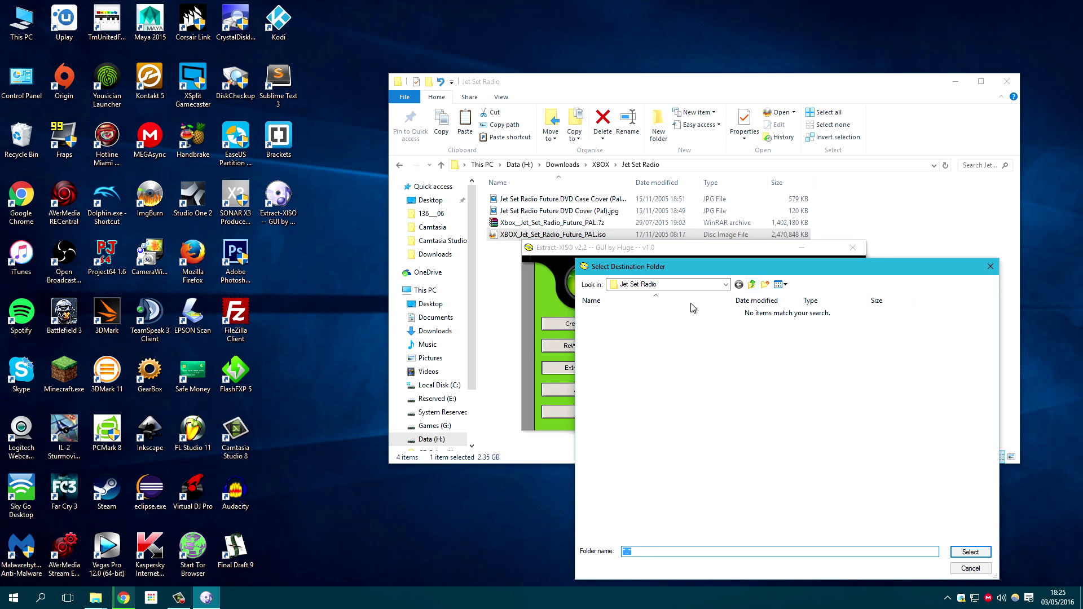
# Create a folder named Jet Set Radio Future Xiso inside Jet Set Radio and select it as the extraction destination.
pyautogui.write('Jet Set Radio Future')
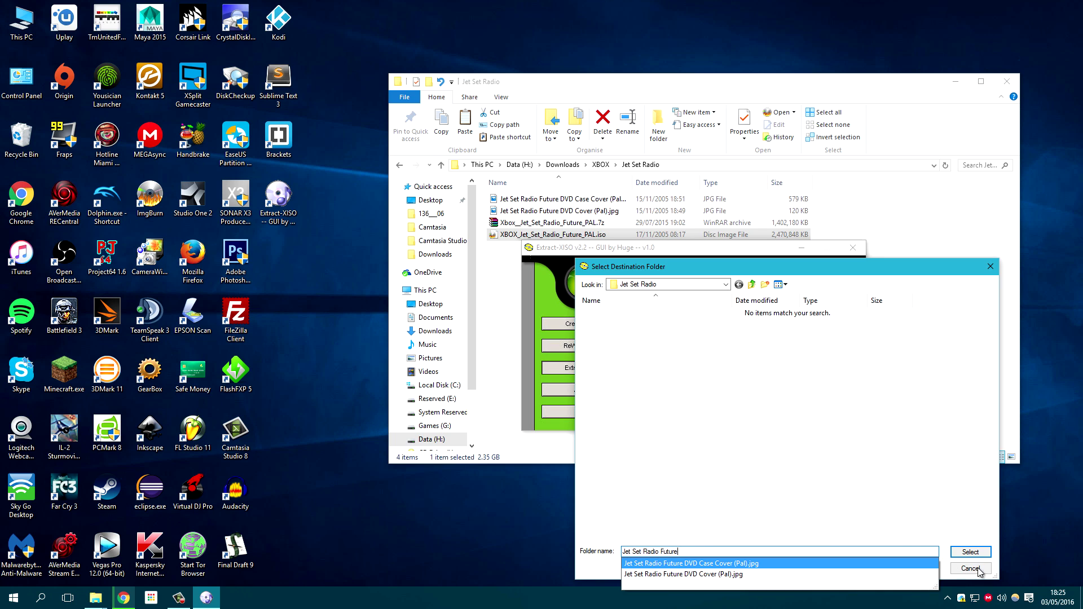
pyautogui.click(798, 526)
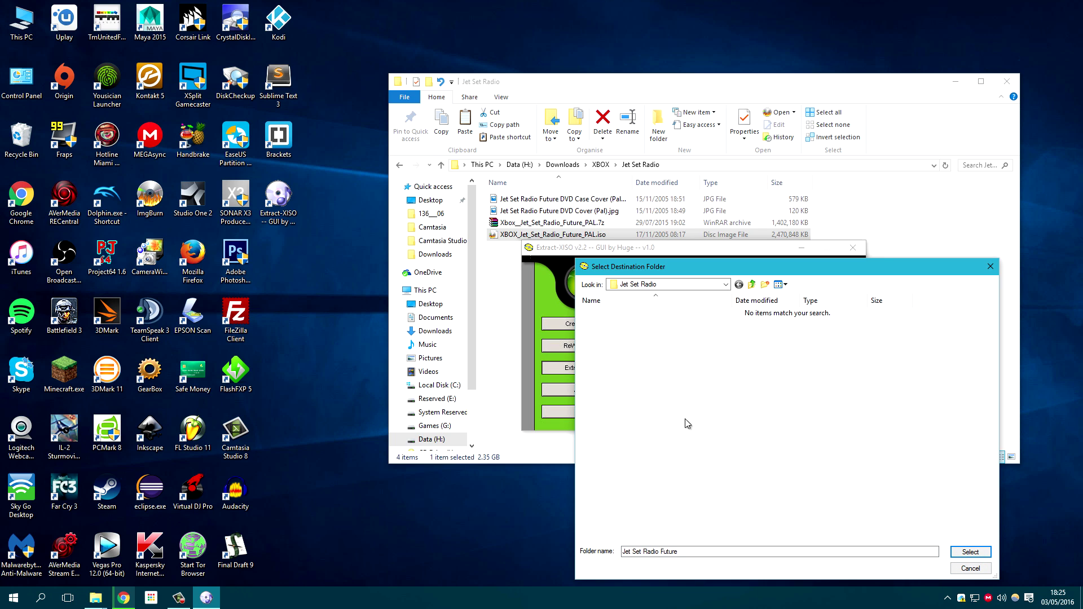
pyautogui.rightClick(650, 351)
pyautogui.moveTo(793, 479)
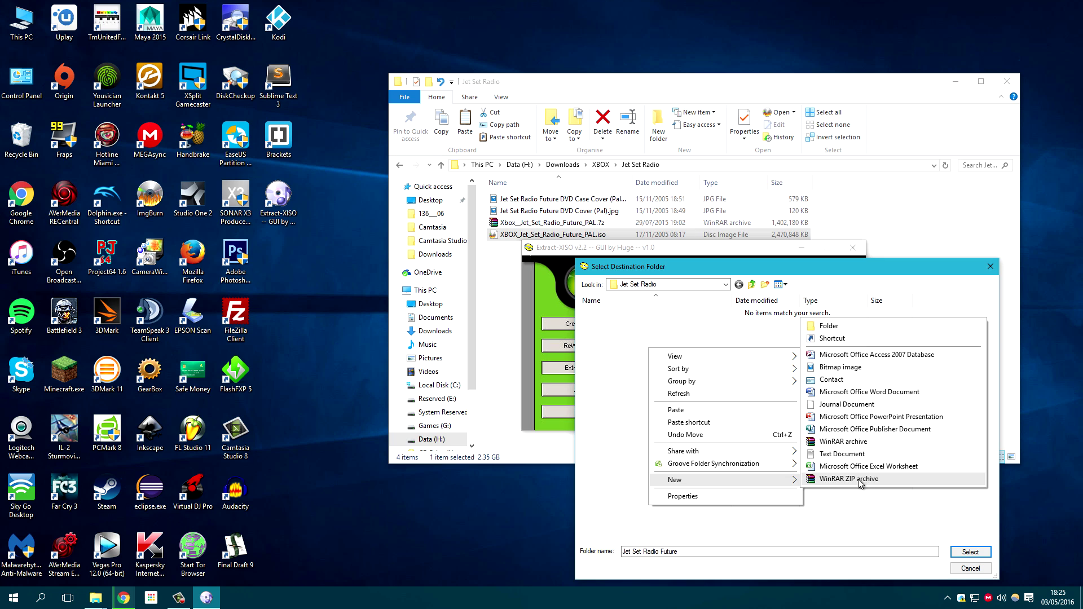
pyautogui.click(854, 327)
pyautogui.write('Jet Set Radio Future Xiso')
pyautogui.press('Return')
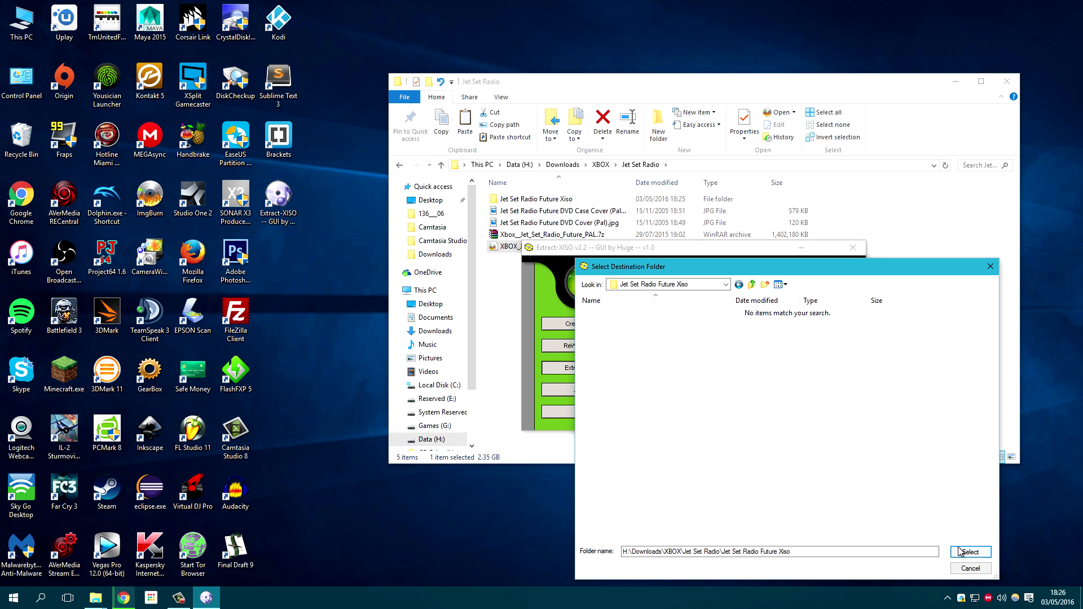
pyautogui.click(970, 552)
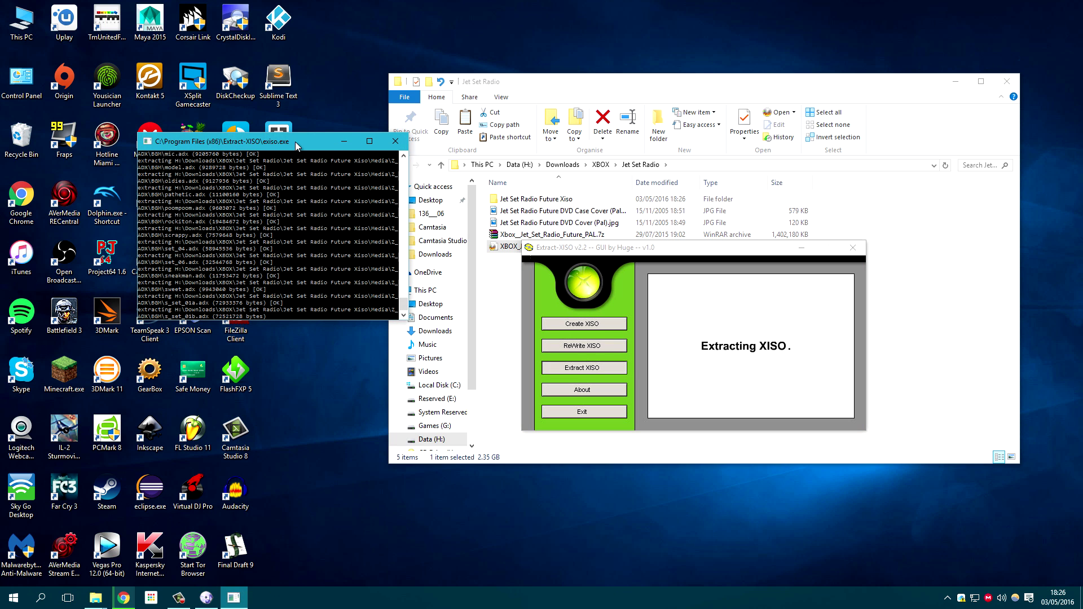
# Let the extraction finish, dismiss the completion message and close Extract-XISO.
pyautogui.moveTo(267, 140); pyautogui.dragTo(321, 142)
pyautogui.click(358, 353)
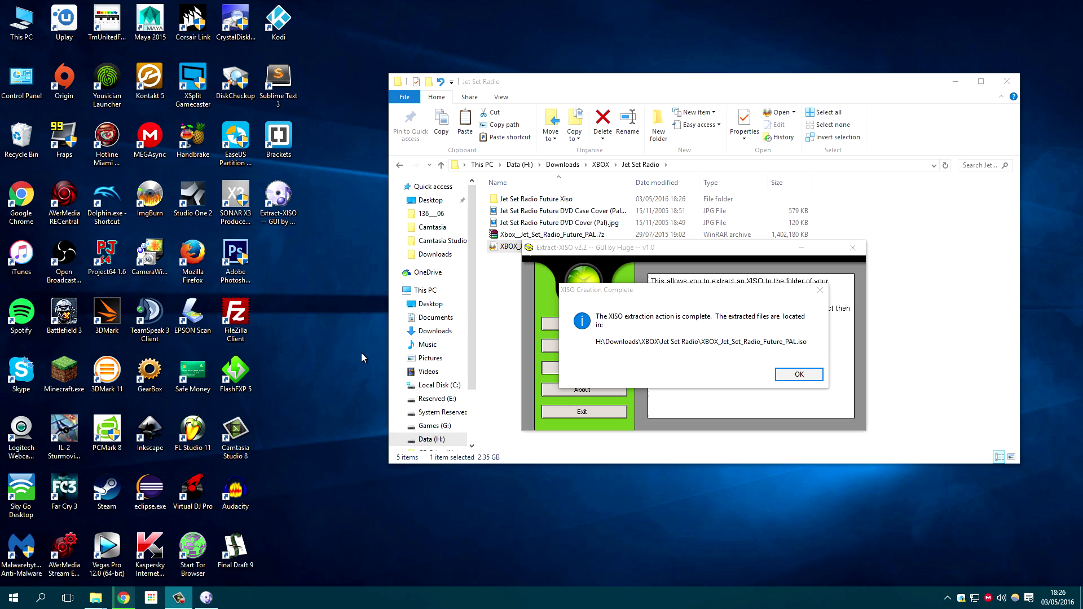
pyautogui.click(560, 288)
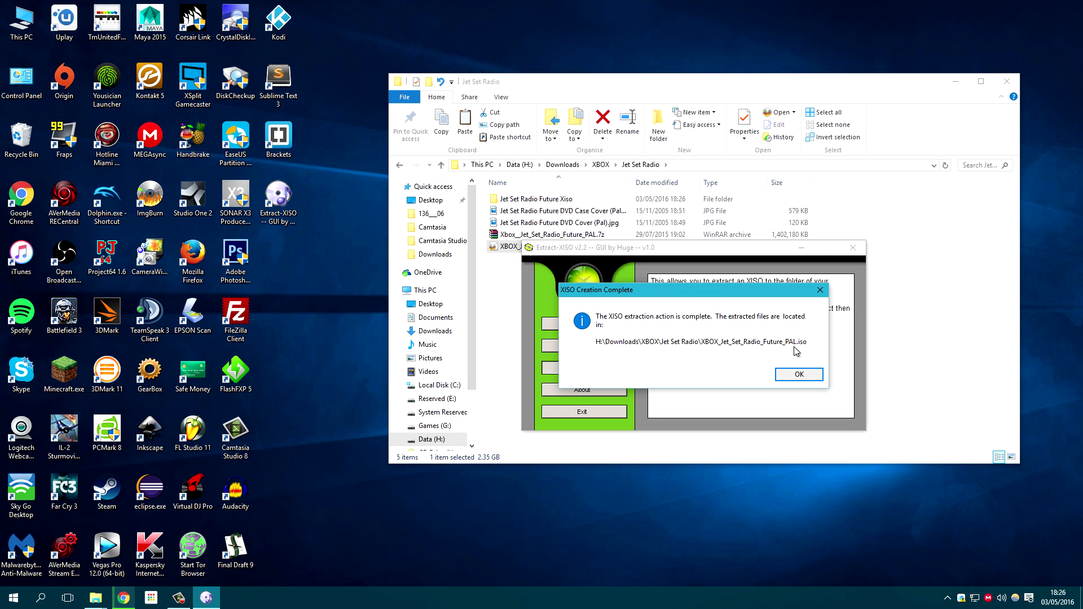
pyautogui.click(799, 375)
pyautogui.moveTo(703, 252); pyautogui.dragTo(602, 254)
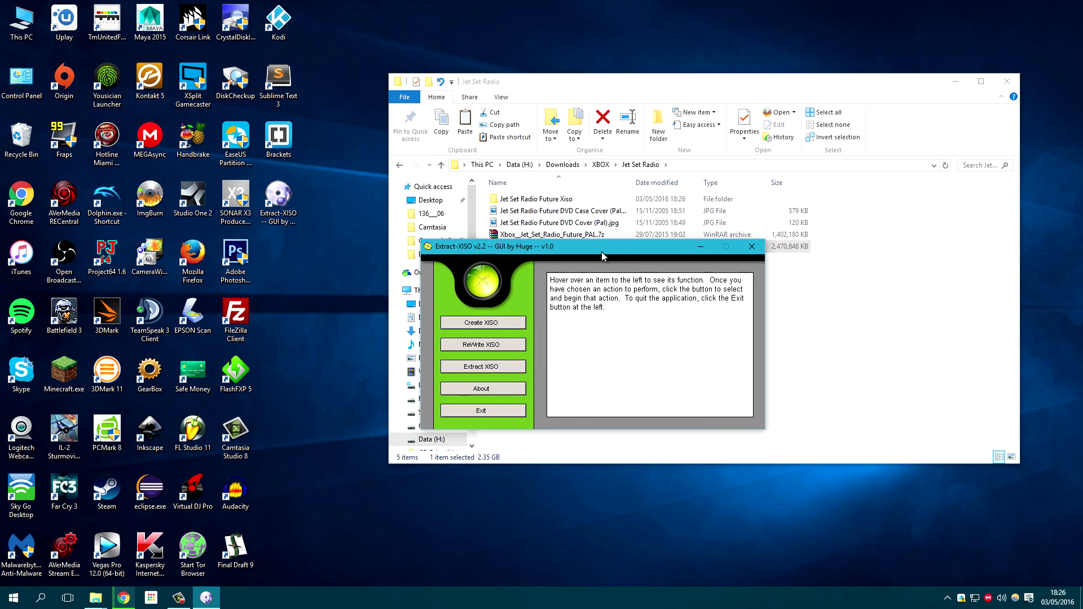
pyautogui.click(752, 246)
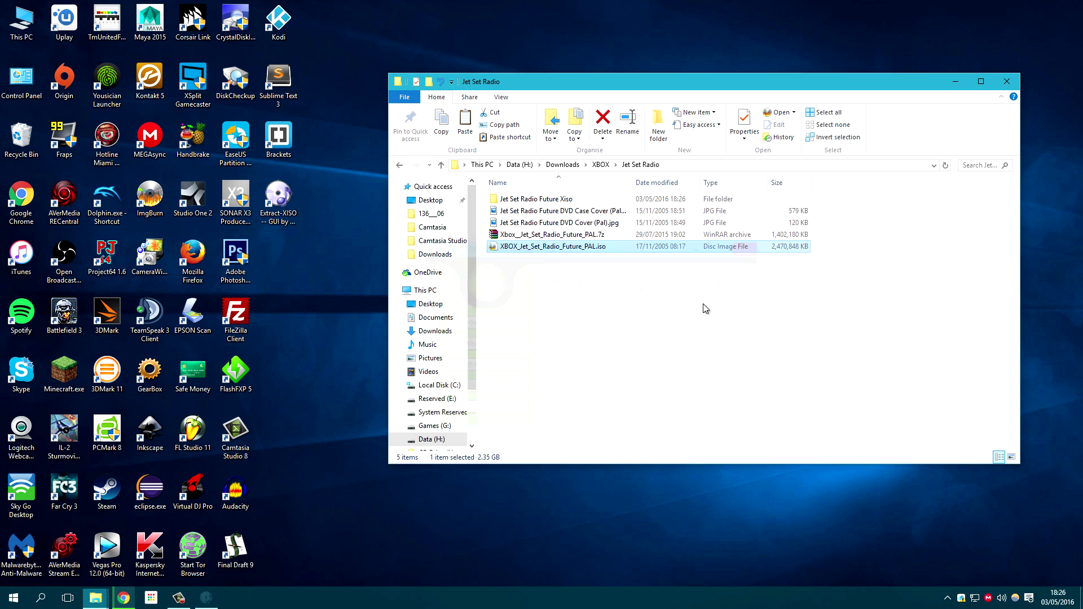
# Inspect the extracted files in Jet Set Radio Future Xiso and its Media subfolder, and return to the Jet Set Radio folder.
pyautogui.doubleClick(536, 201)
pyautogui.moveTo(534, 268); pyautogui.dragTo(510, 199)
pyautogui.doubleClick(513, 201)
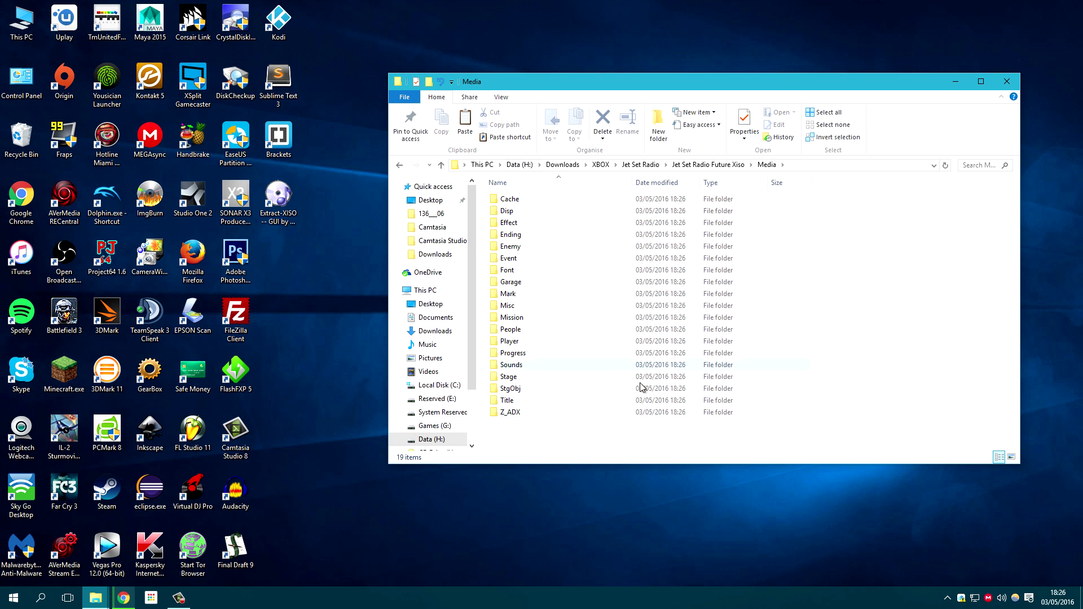
pyautogui.click(401, 165)
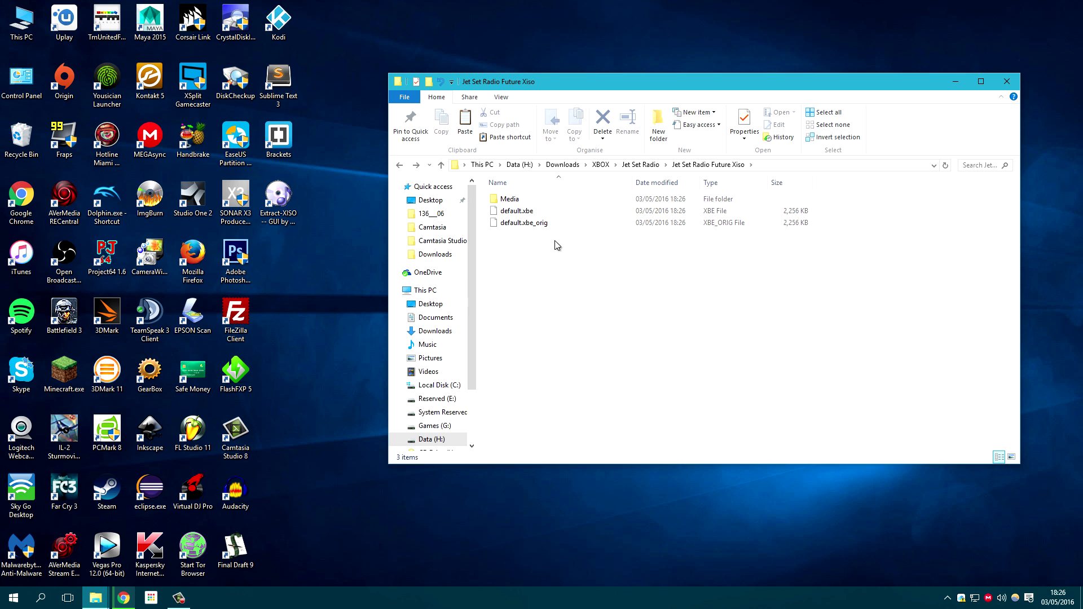
pyautogui.click(400, 166)
pyautogui.moveTo(633, 82); pyautogui.dragTo(611, 97)
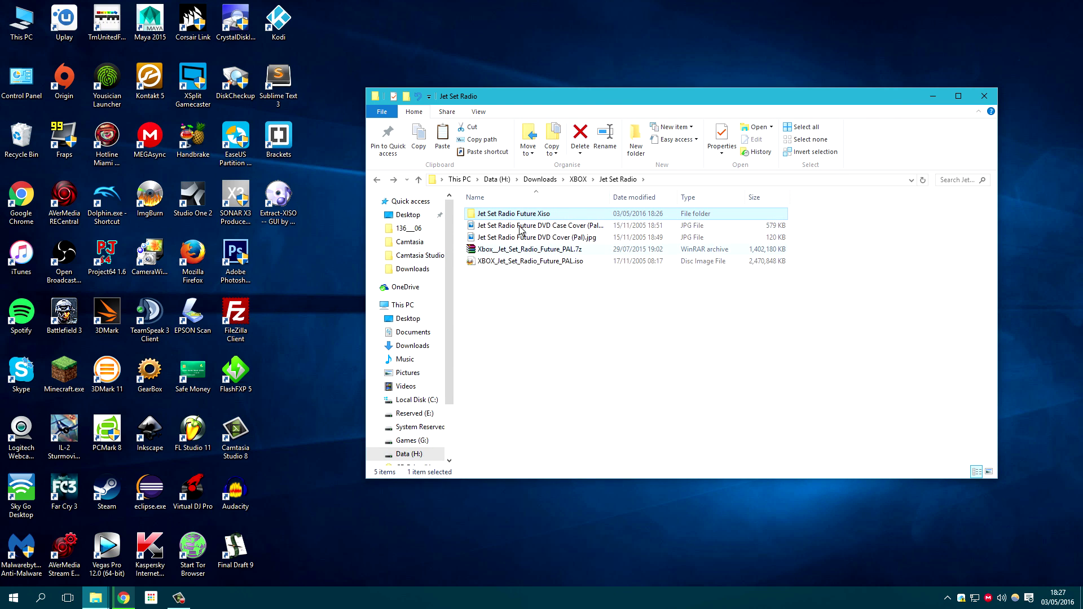
pyautogui.moveTo(540, 105)
pyautogui.mouseDown()
pyautogui.moveTo(557, 119)
pyautogui.moveTo(542, 110)
pyautogui.mouseUp()
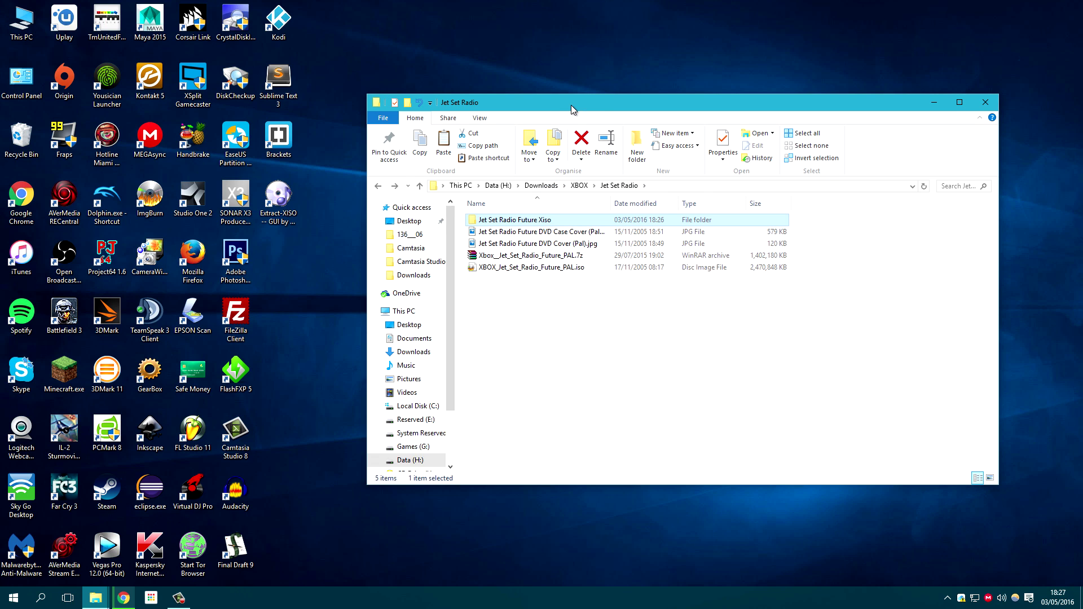
pyautogui.moveTo(572, 109); pyautogui.dragTo(596, 104)
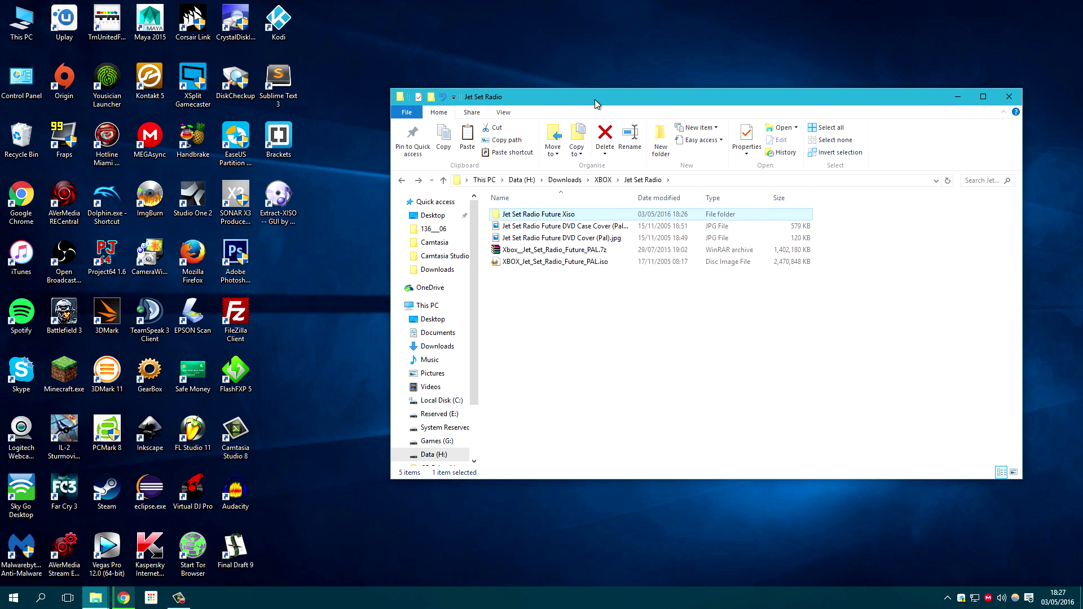
# Launch FlashFXP, accept the evaluation terms and quick-connect by FTP to 192.168.1.91 on port 21.
pyautogui.doubleClick(241, 373)
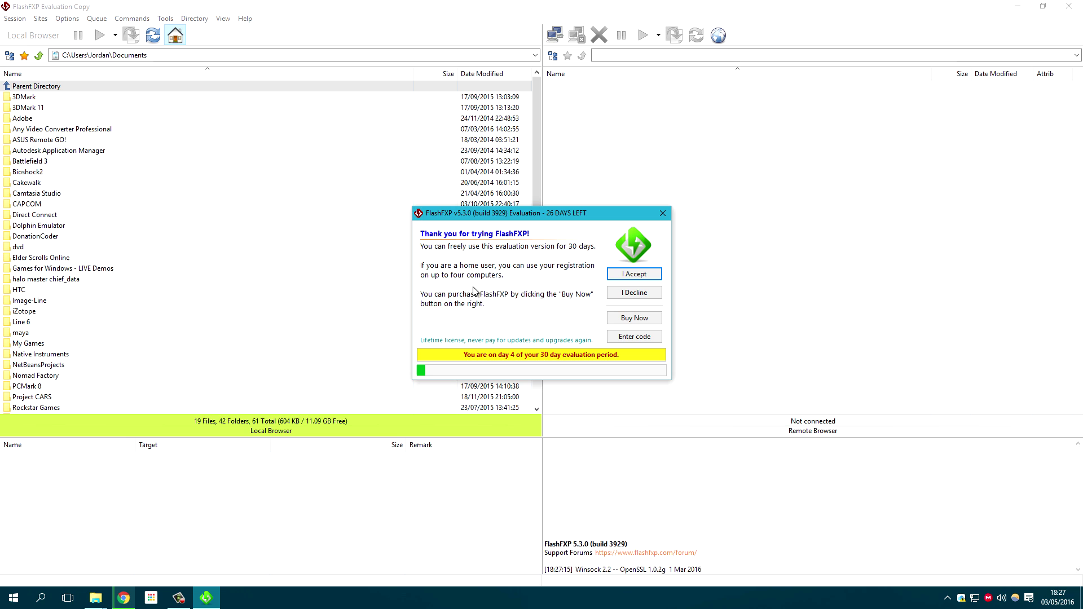
pyautogui.click(628, 276)
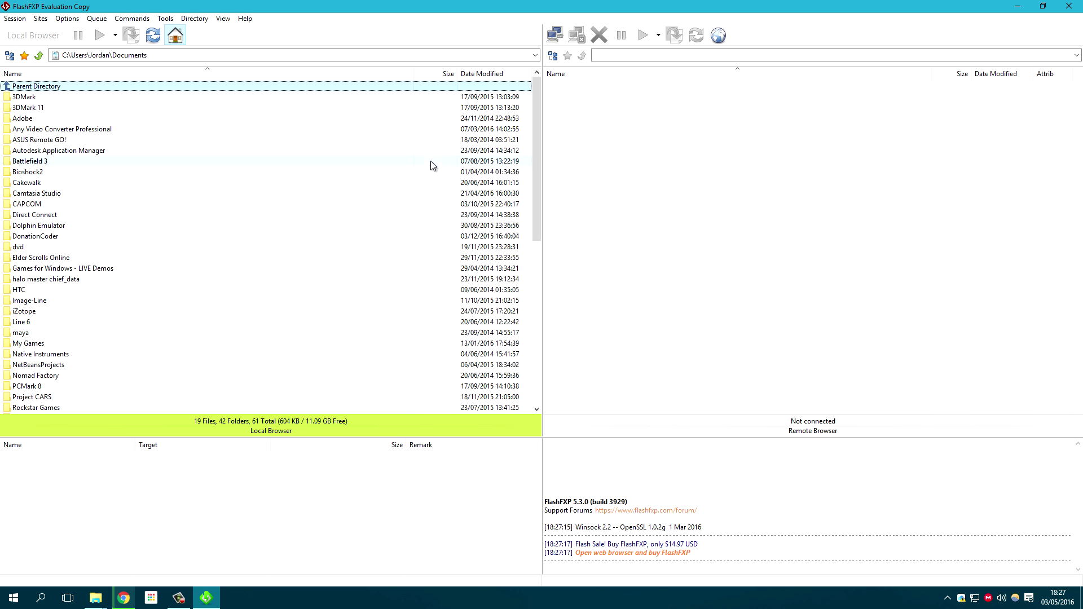
pyautogui.click(560, 40)
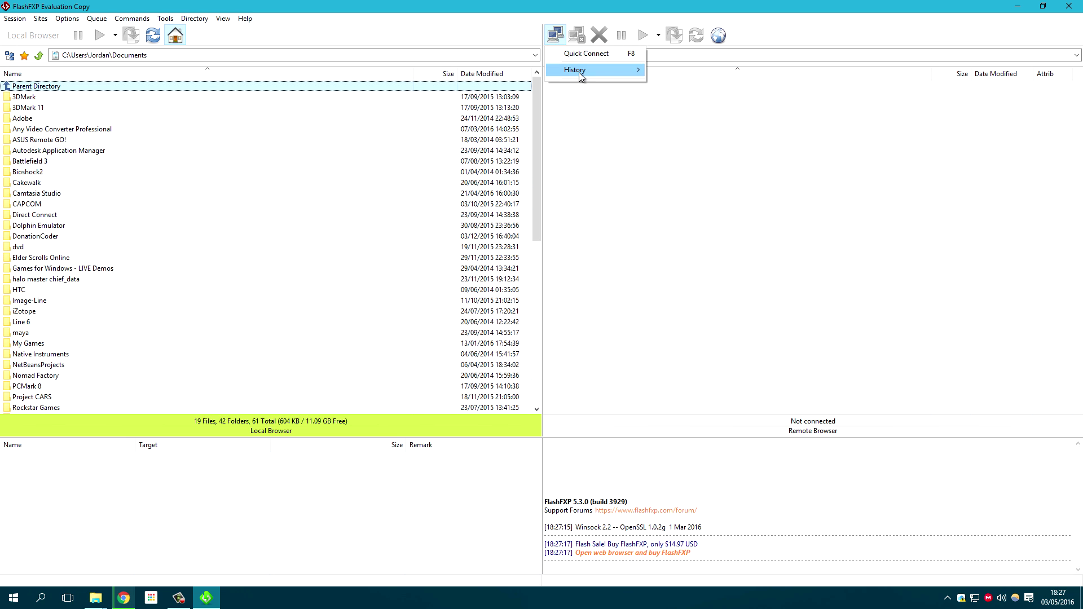
pyautogui.click(578, 61)
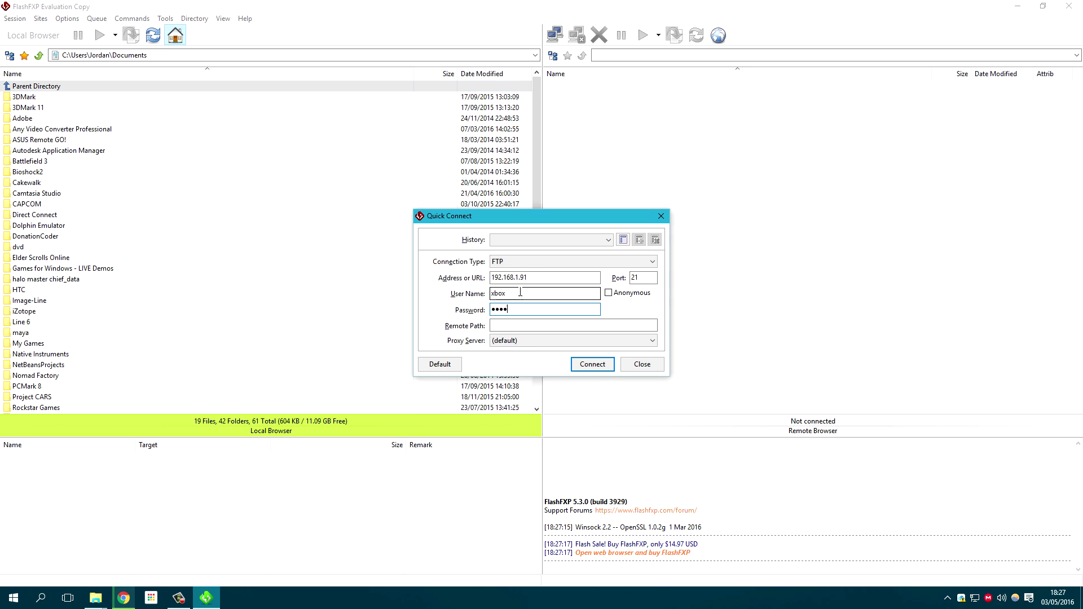
pyautogui.click(597, 368)
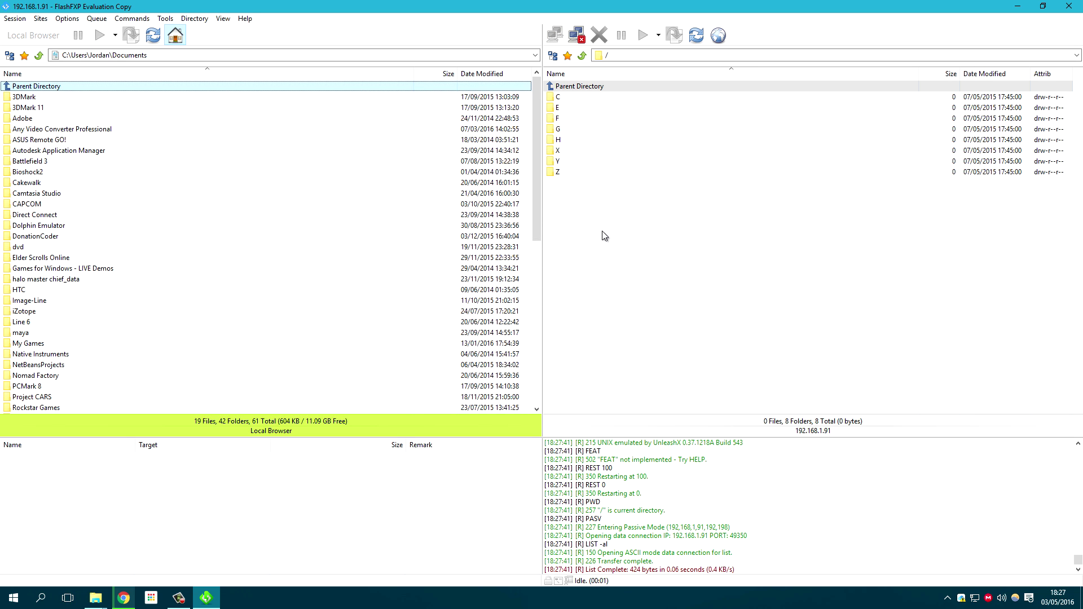
# Examine the games folders on the remote G and F drives, returning to the root directory after each.
pyautogui.doubleClick(558, 130)
pyautogui.doubleClick(569, 97)
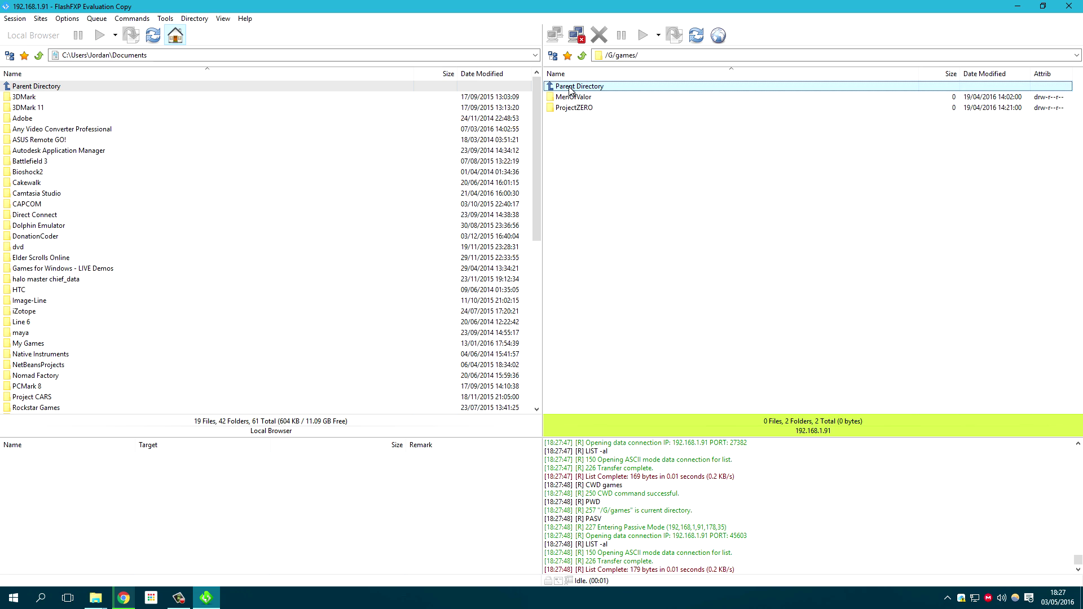
pyautogui.doubleClick(571, 87)
pyautogui.doubleClick(571, 87)
pyautogui.click(559, 120)
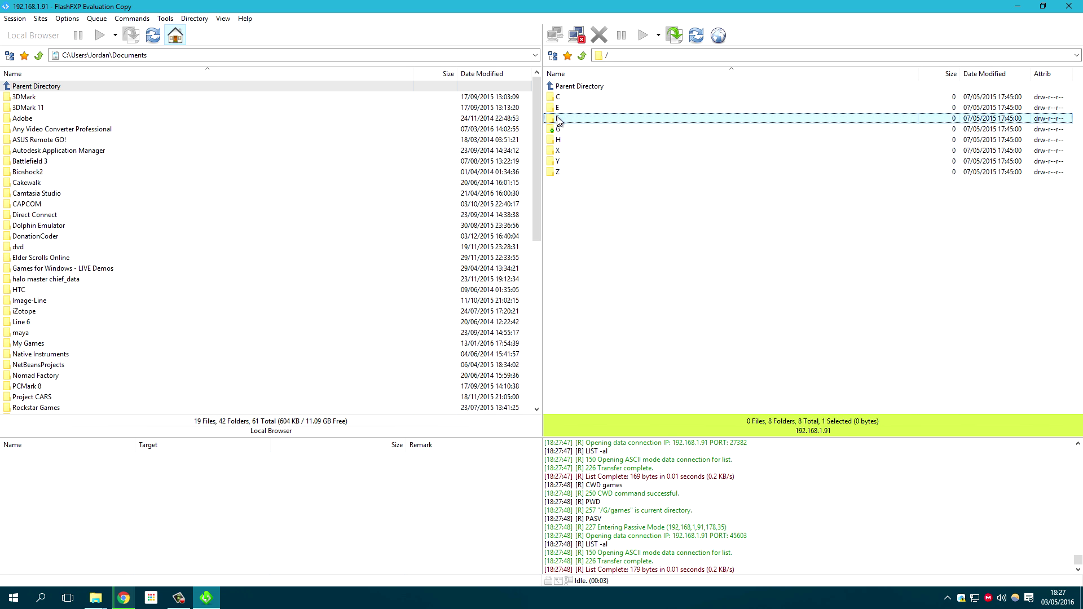
pyautogui.doubleClick(559, 119)
pyautogui.doubleClick(564, 98)
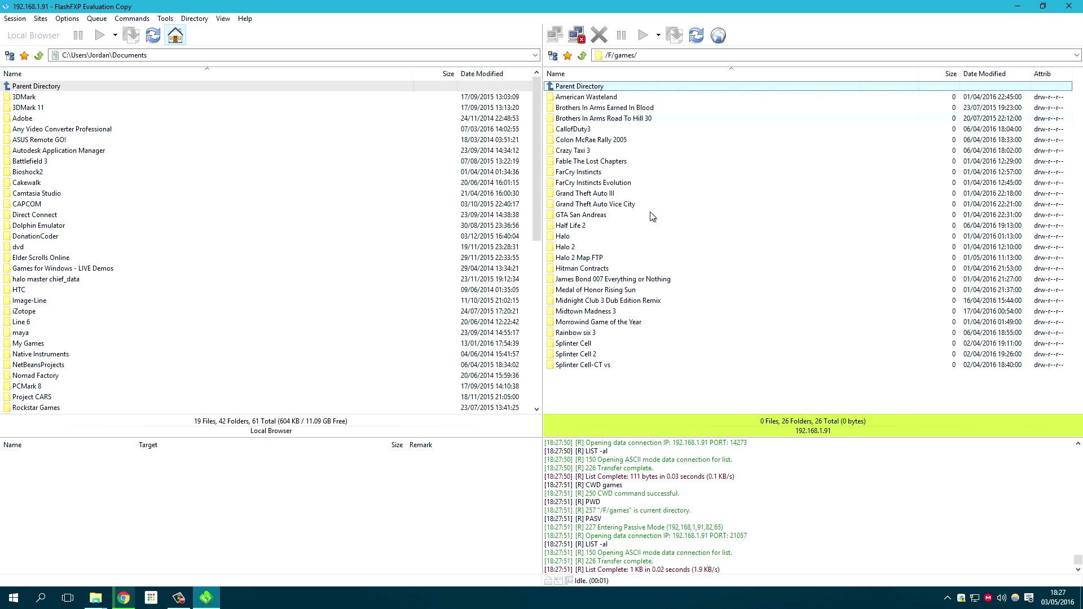
pyautogui.doubleClick(563, 87)
pyautogui.doubleClick(561, 88)
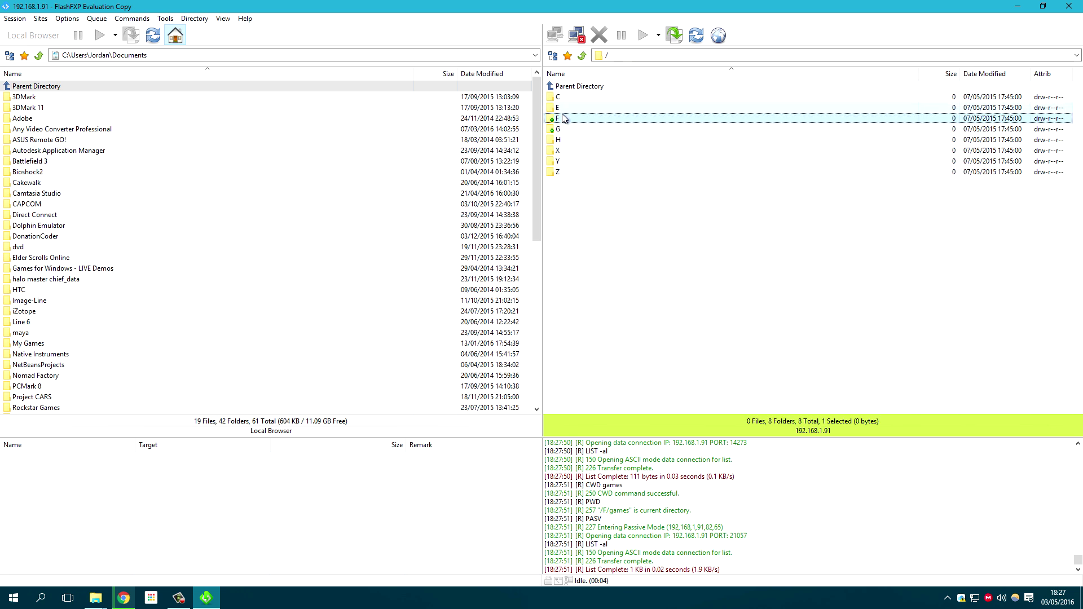
# Look through the remote E drive and its Games folder, and go back up to the E directory.
pyautogui.click(561, 108)
pyautogui.doubleClick(560, 110)
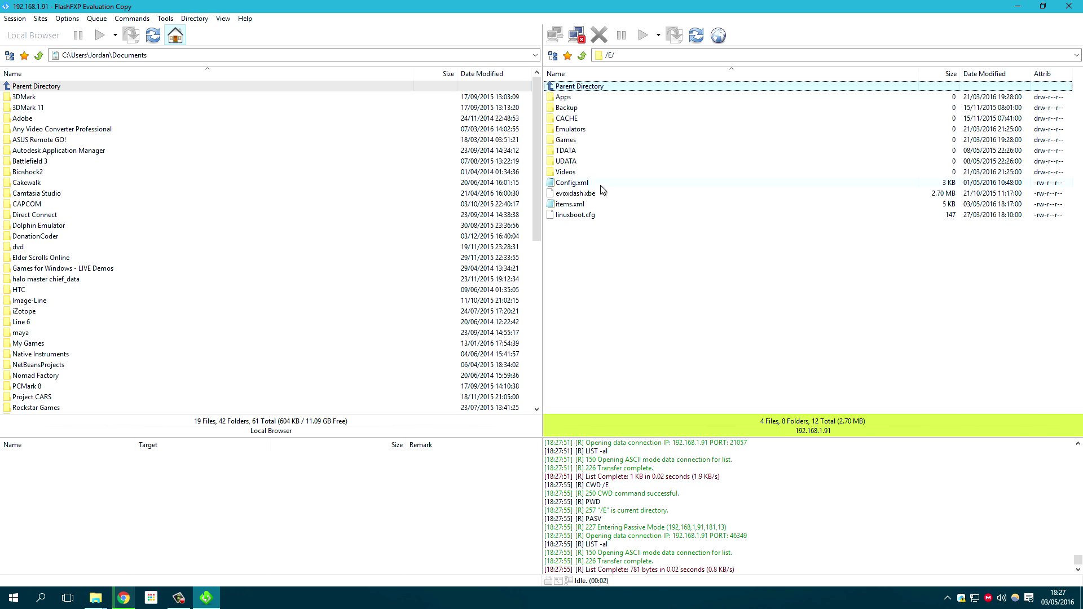
pyautogui.doubleClick(569, 141)
pyautogui.doubleClick(567, 88)
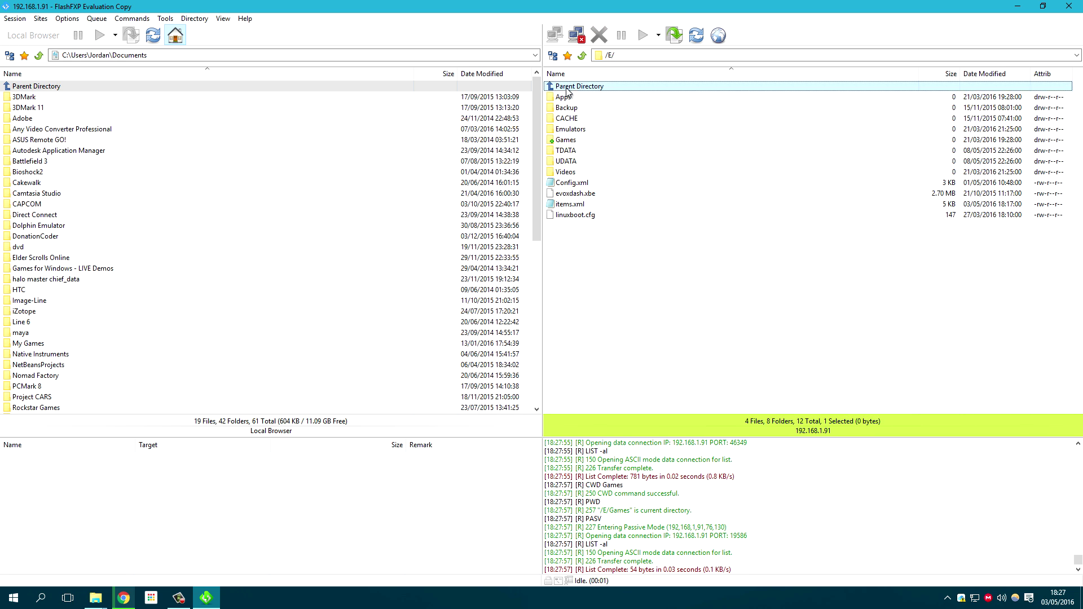
# Switch from the remote E drive to the F drive, view its games folder and return to the F directory.
pyautogui.doubleClick(567, 88)
pyautogui.doubleClick(566, 120)
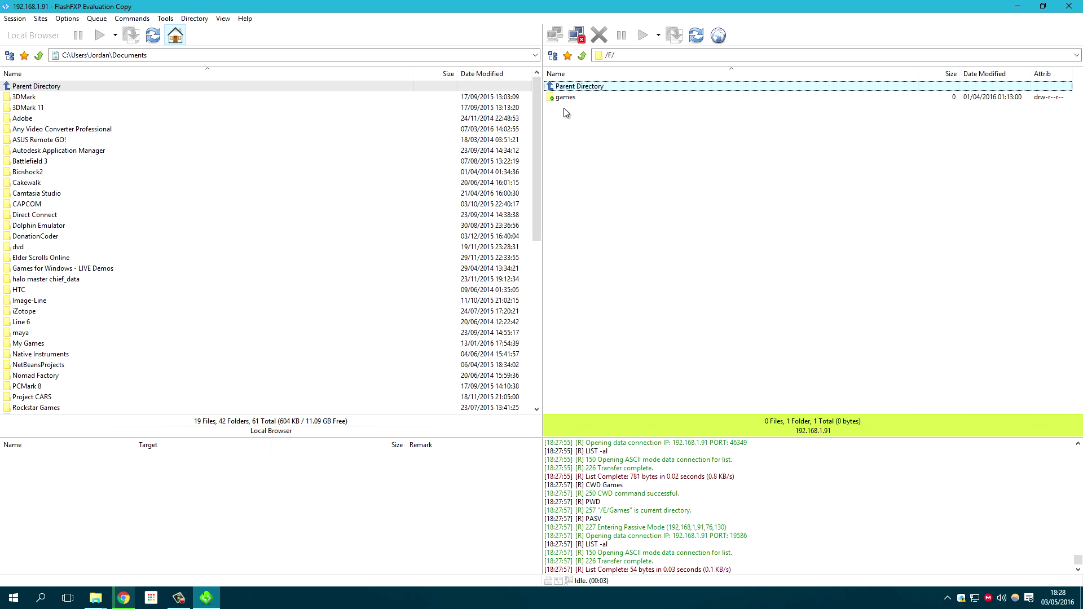
pyautogui.doubleClick(566, 98)
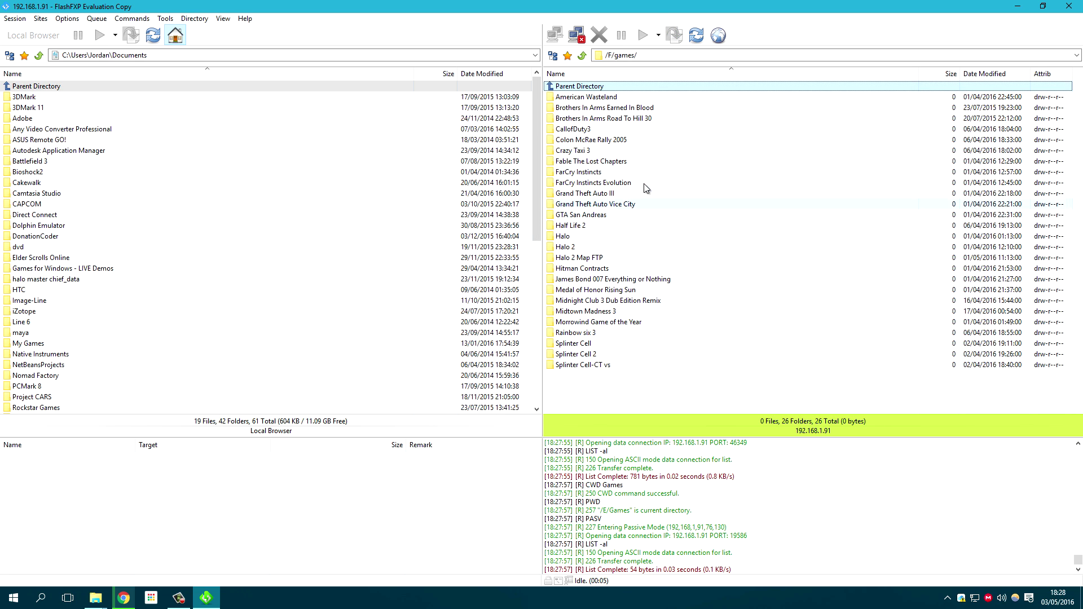
pyautogui.doubleClick(578, 87)
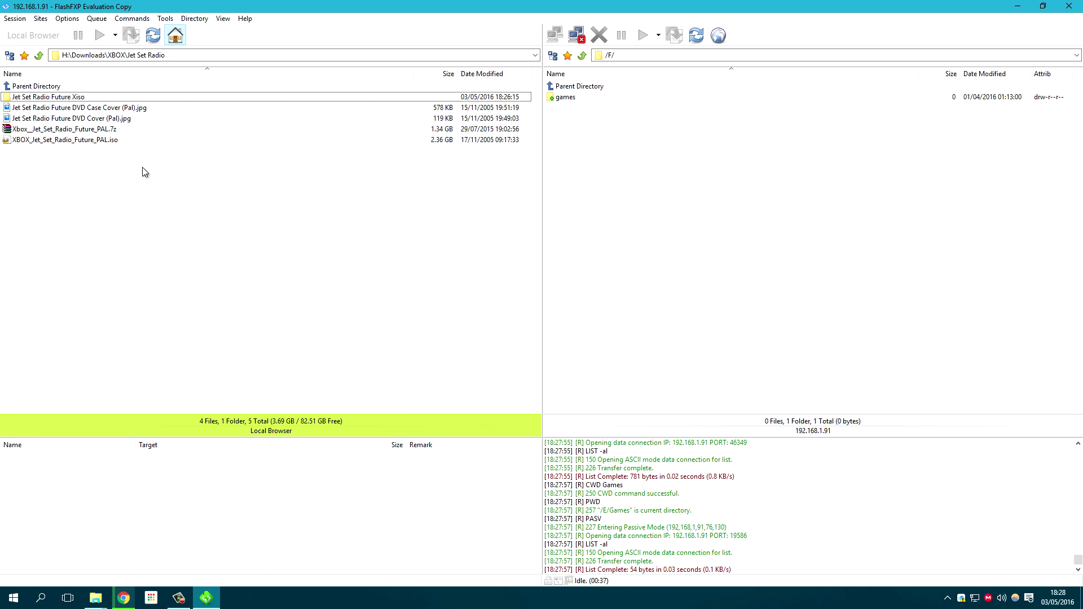
# Inspect the contents of the local Jet Set Radio Future Xiso folder.
pyautogui.click(63, 101)
pyautogui.doubleClick(70, 100)
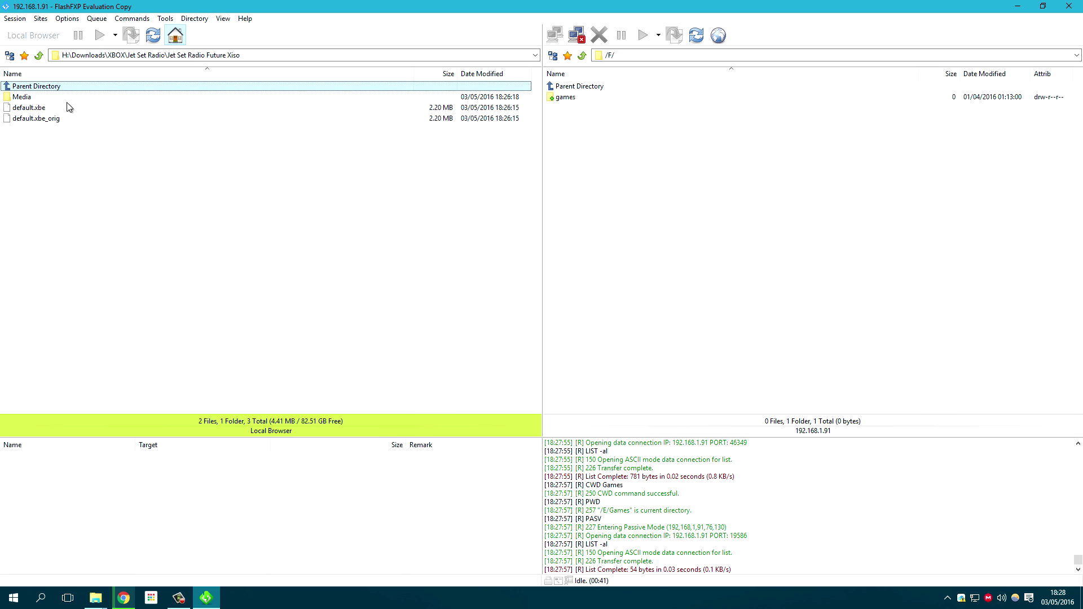
pyautogui.doubleClick(25, 88)
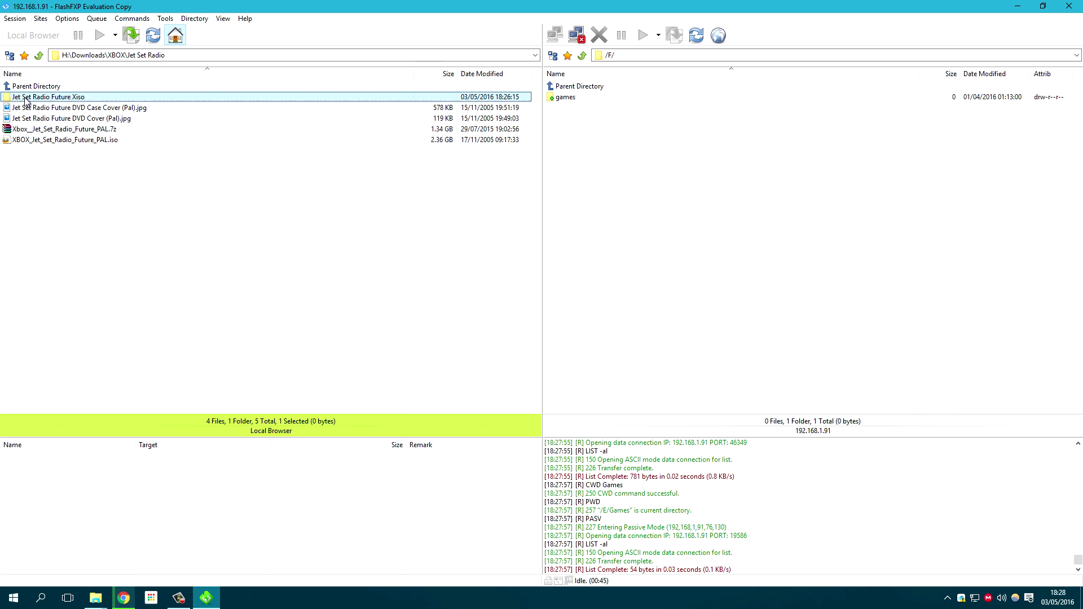
pyautogui.doubleClick(61, 101)
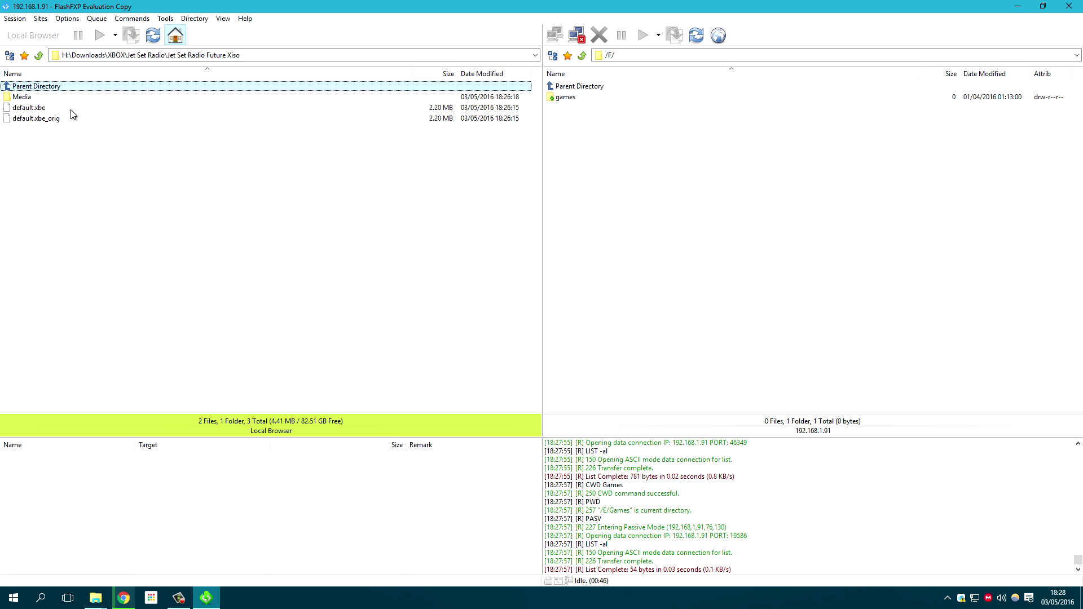
# Upload the local Jet Set Radio Future Xiso folder to the remote F drive and move it into the games folder.
pyautogui.doubleClick(23, 88)
pyautogui.moveTo(24, 101); pyautogui.dragTo(574, 100)
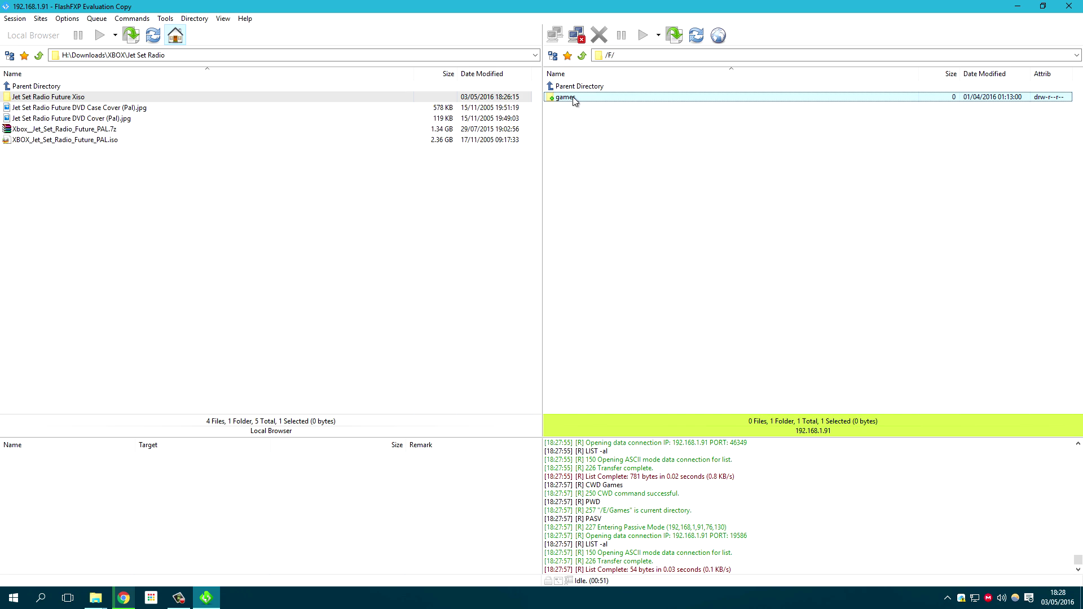
pyautogui.moveTo(574, 100); pyautogui.dragTo(574, 100)
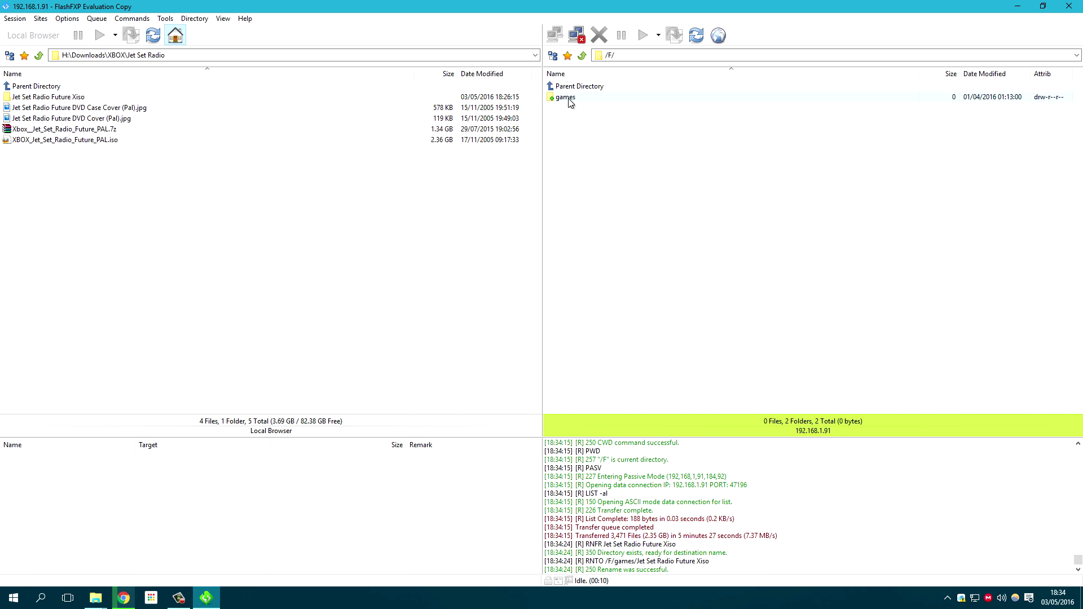
# Check the uploaded Jet Set Radio Future Xiso folder inside the remote F drive's games folder, and go back up.
pyautogui.doubleClick(567, 98)
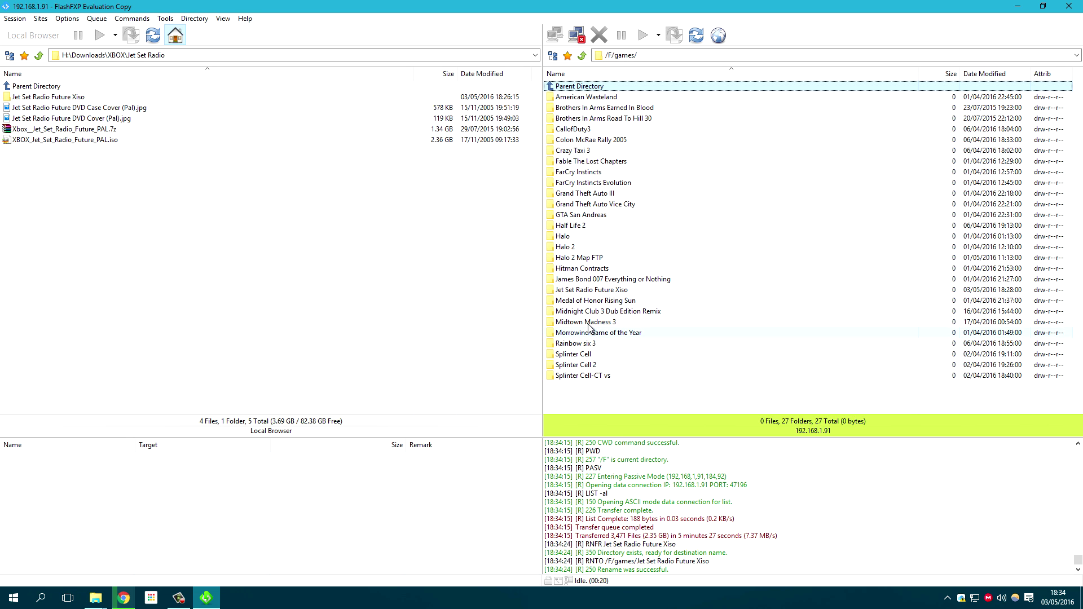
pyautogui.doubleClick(598, 290)
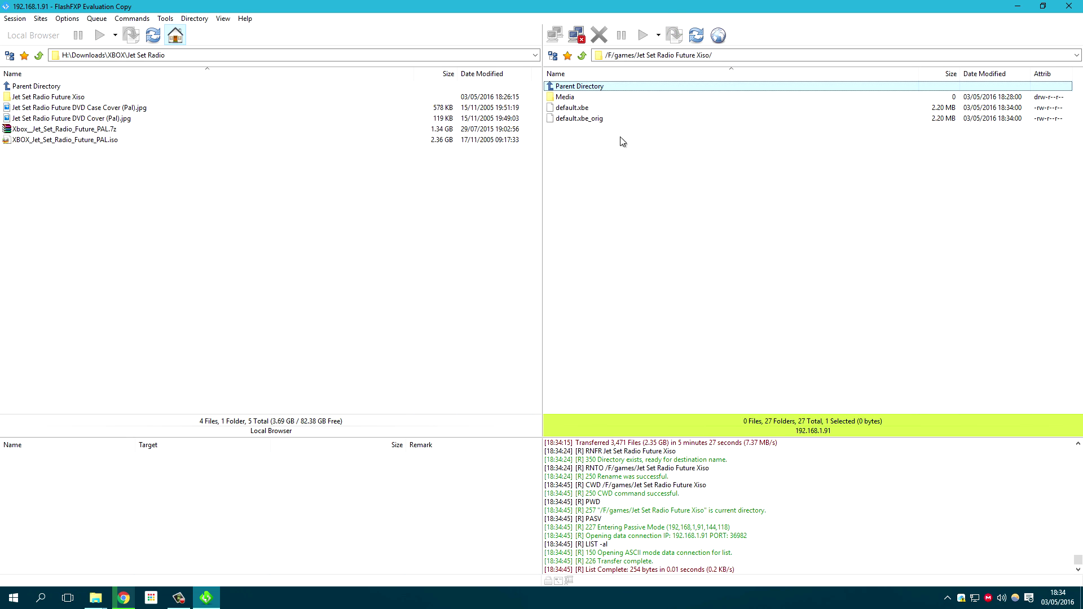
pyautogui.doubleClick(567, 90)
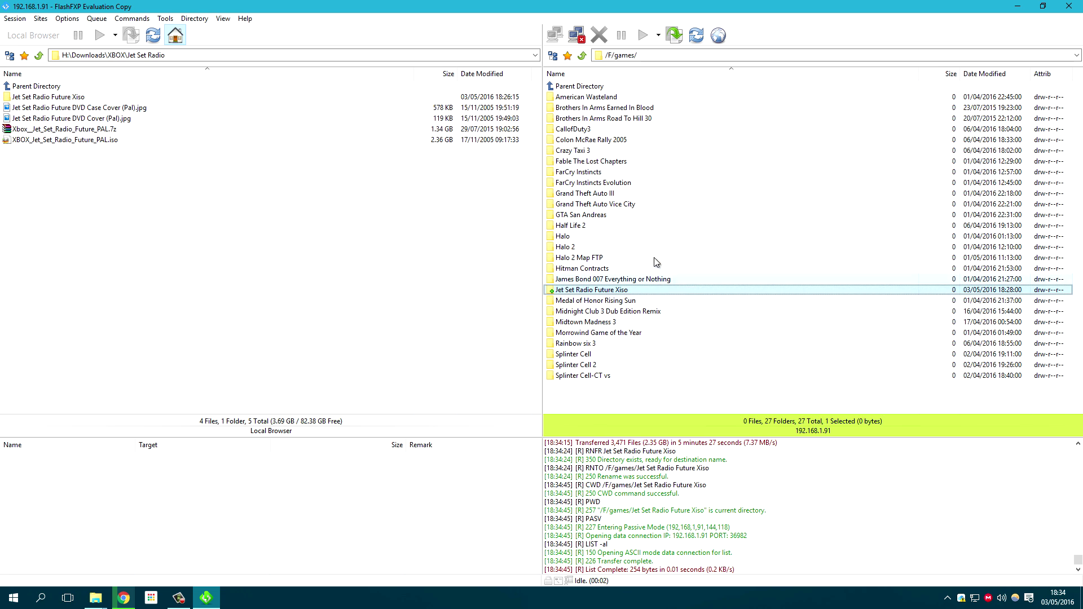
pyautogui.doubleClick(570, 88)
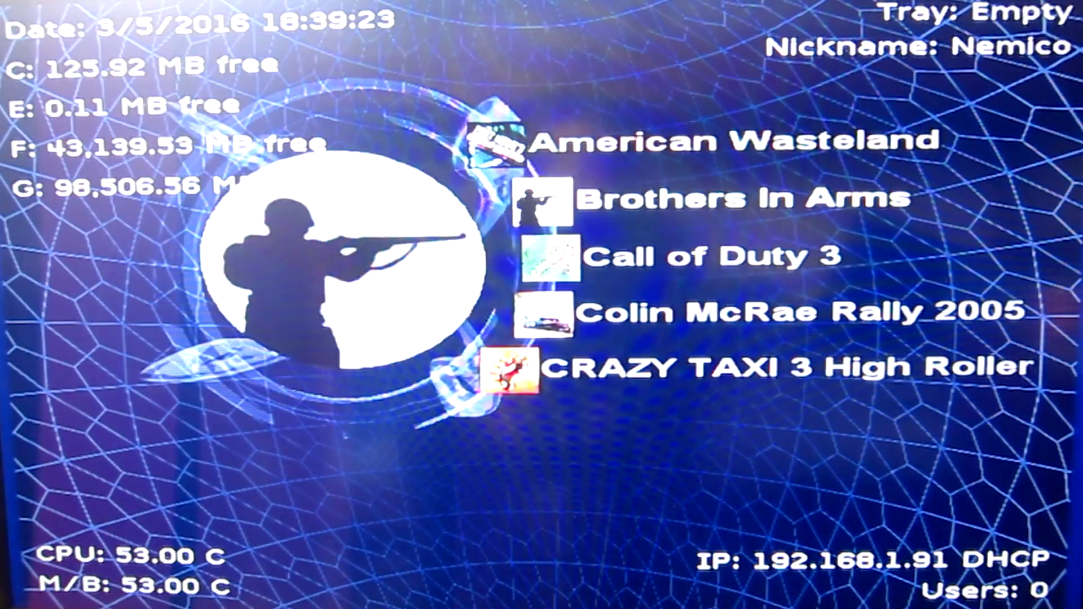
pyautogui.press('Down')
pyautogui.press('Down')
pyautogui.press('Down')
pyautogui.press('Down')
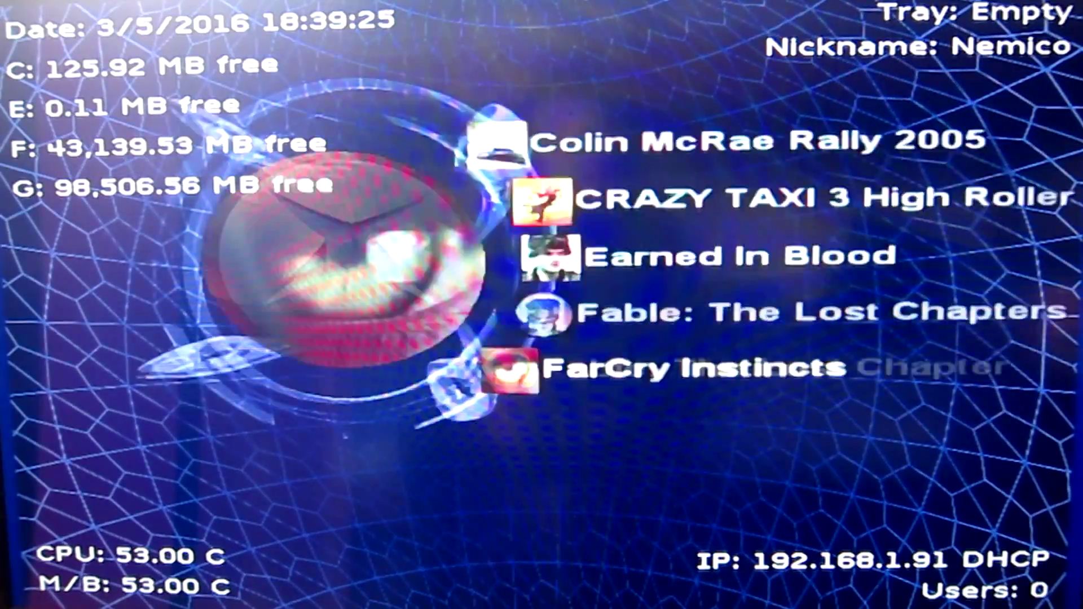
pyautogui.press('Down')
pyautogui.press('Down')
pyautogui.press('Down')
pyautogui.press('Down')
pyautogui.press('Down')
pyautogui.press('Down')
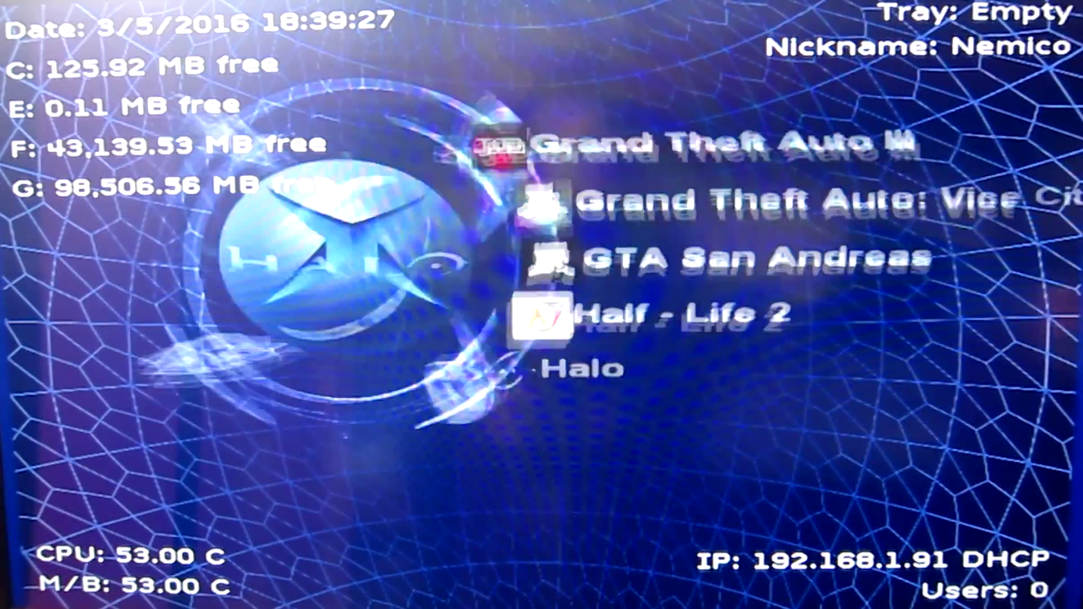
pyautogui.press('Down')
pyautogui.press('Down')
pyautogui.press('Down')
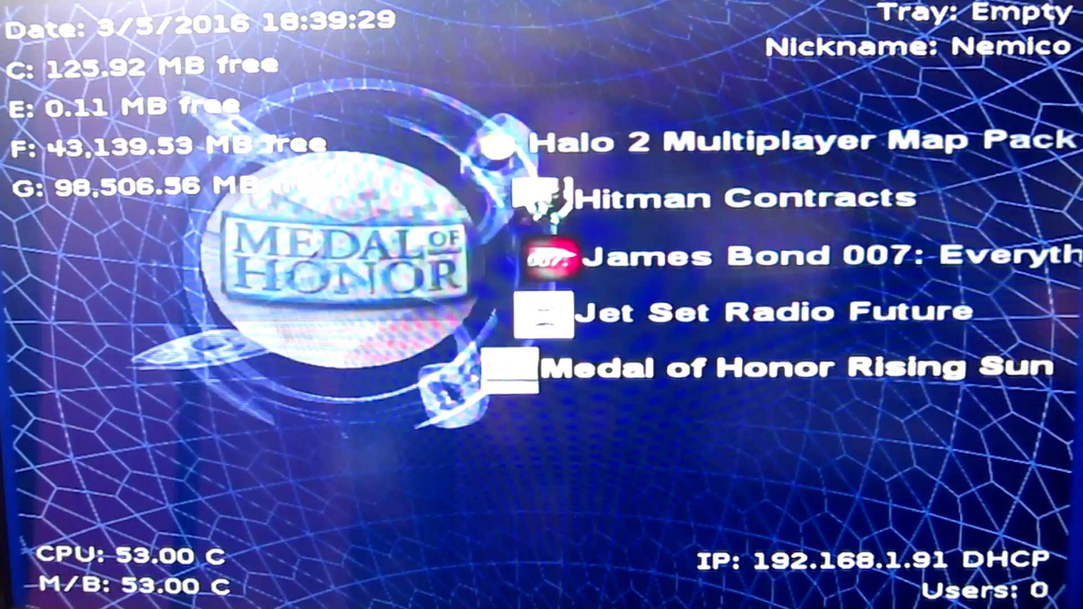
pyautogui.press('Up')
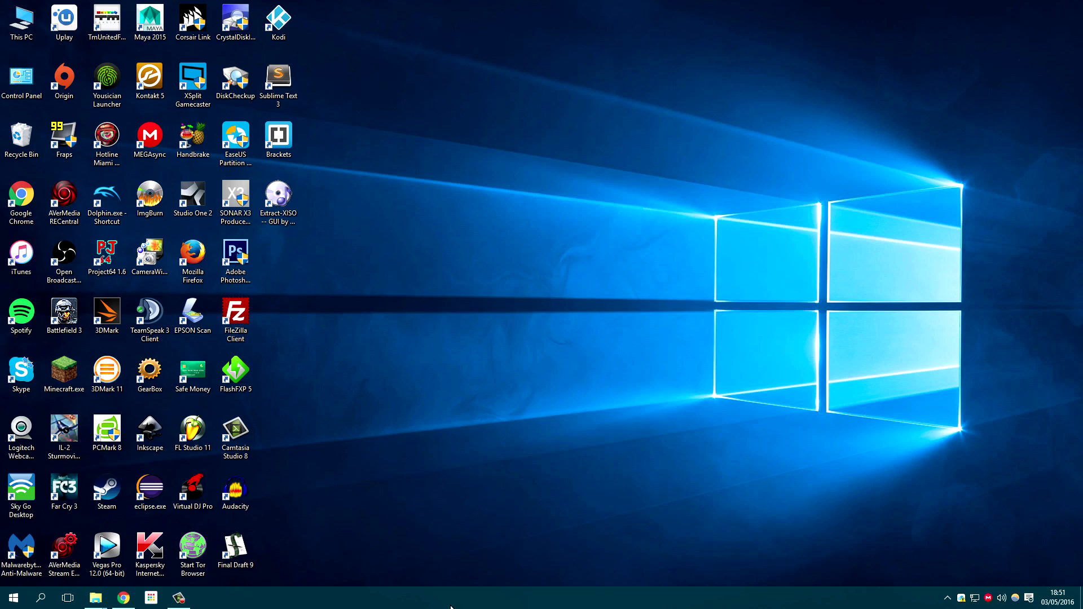
# Switch to Chrome, search Google for imgburn and open the official ImgBurn website.
pyautogui.click(123, 598)
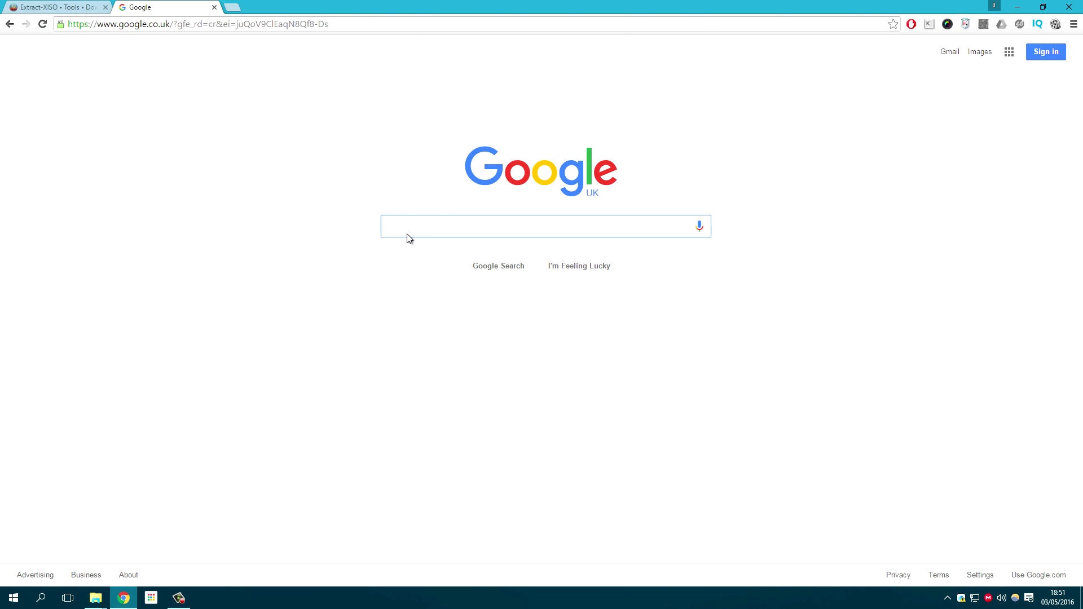
pyautogui.write('imgburn')
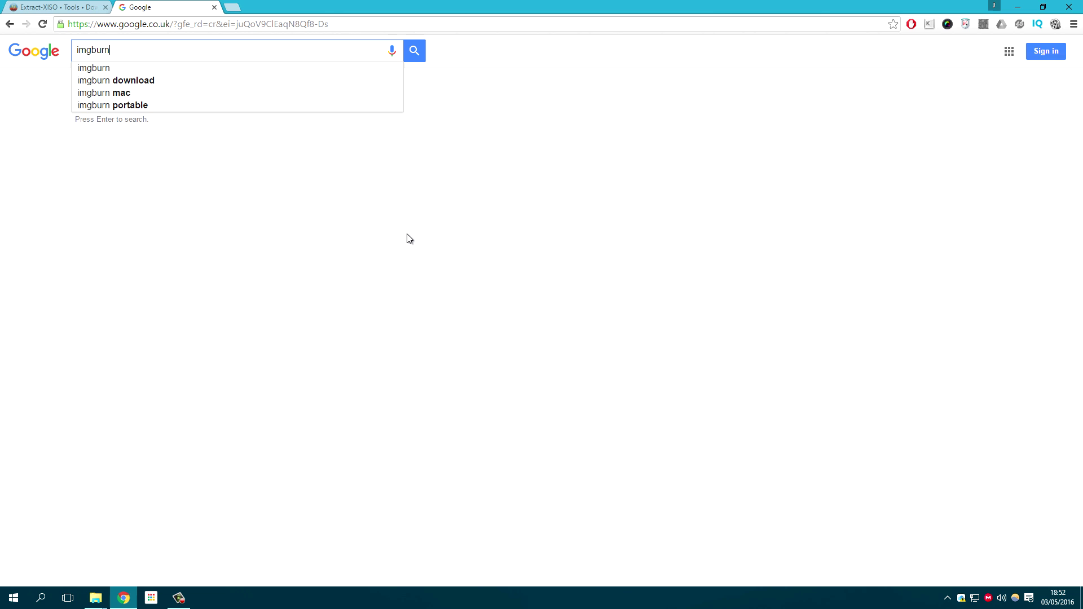
pyautogui.press('Return')
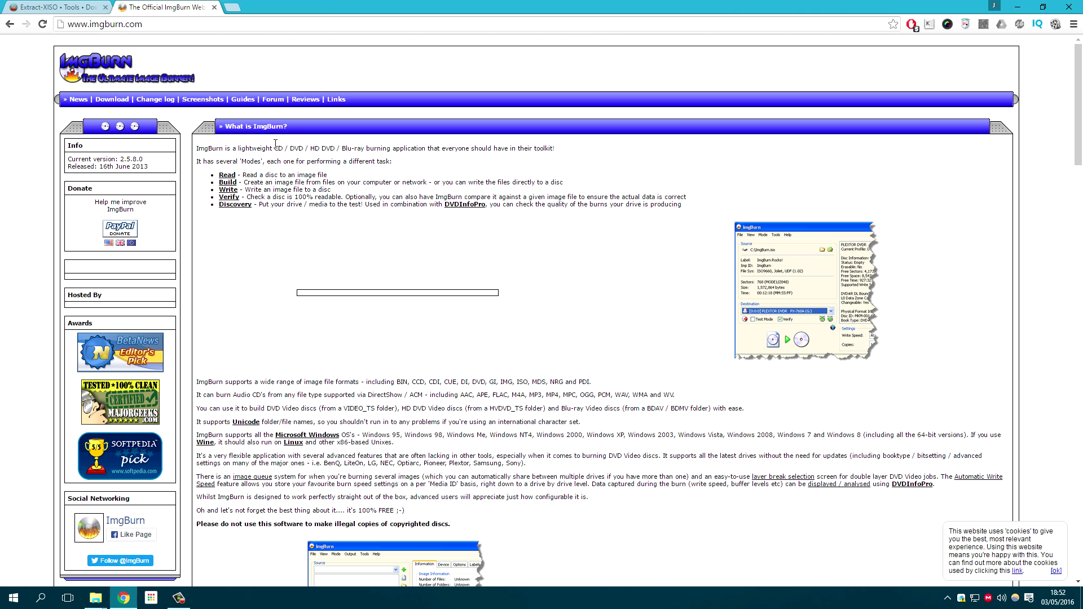
# Download SetupImgBurn_2.5.8.0.exe from the Digital Digest mirror and minimize the browser.
pyautogui.click(112, 101)
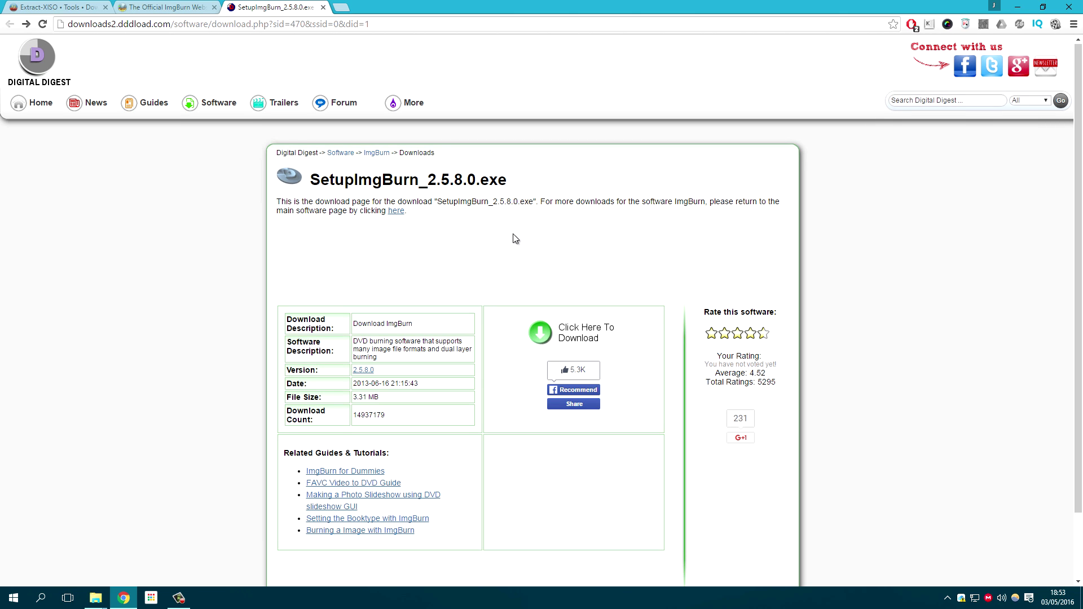
pyautogui.click(533, 332)
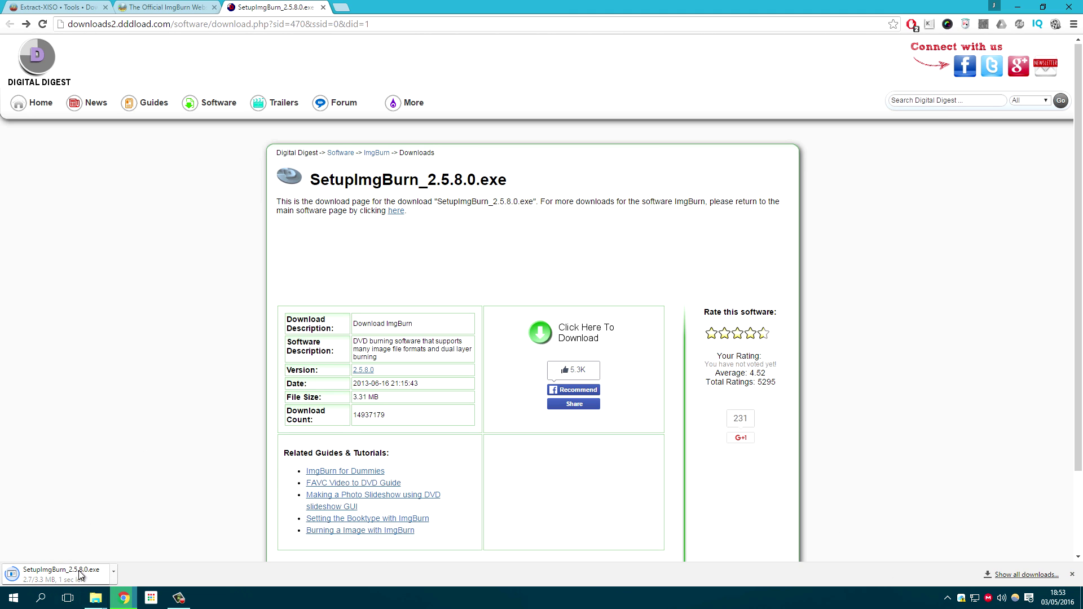
pyautogui.click(1072, 574)
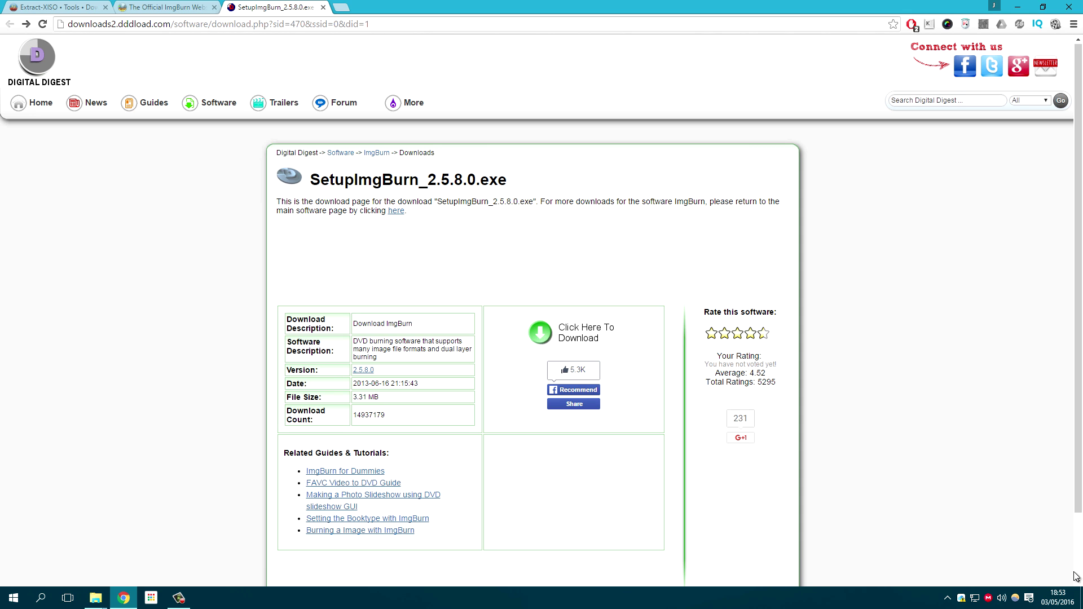
pyautogui.click(1017, 6)
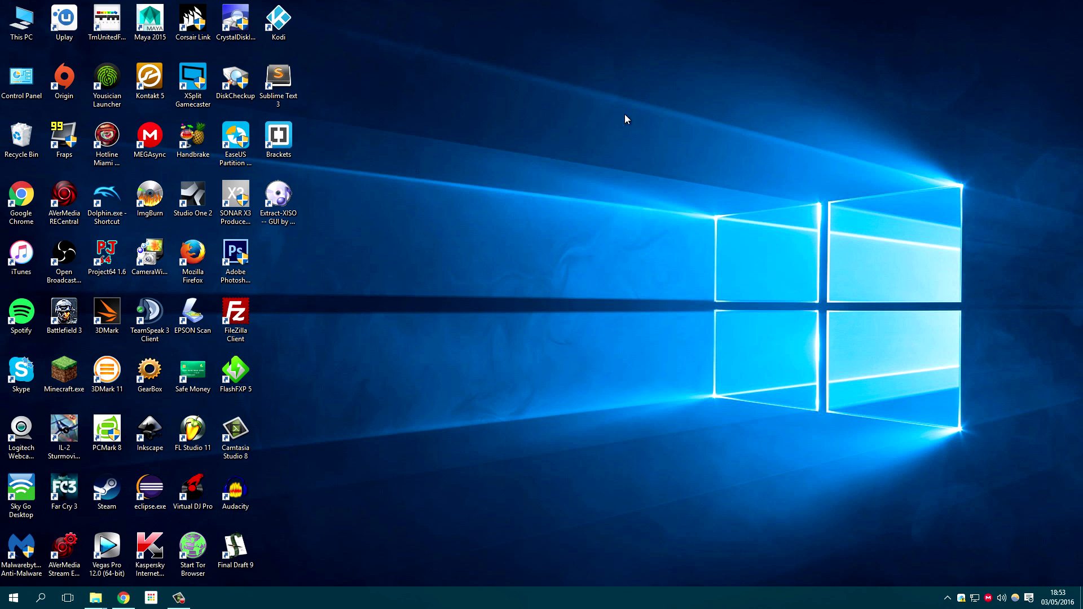
# Launch ImgBurn and bring up the Forza Motorsport folder window, moving it aside on the desktop.
pyautogui.doubleClick(153, 192)
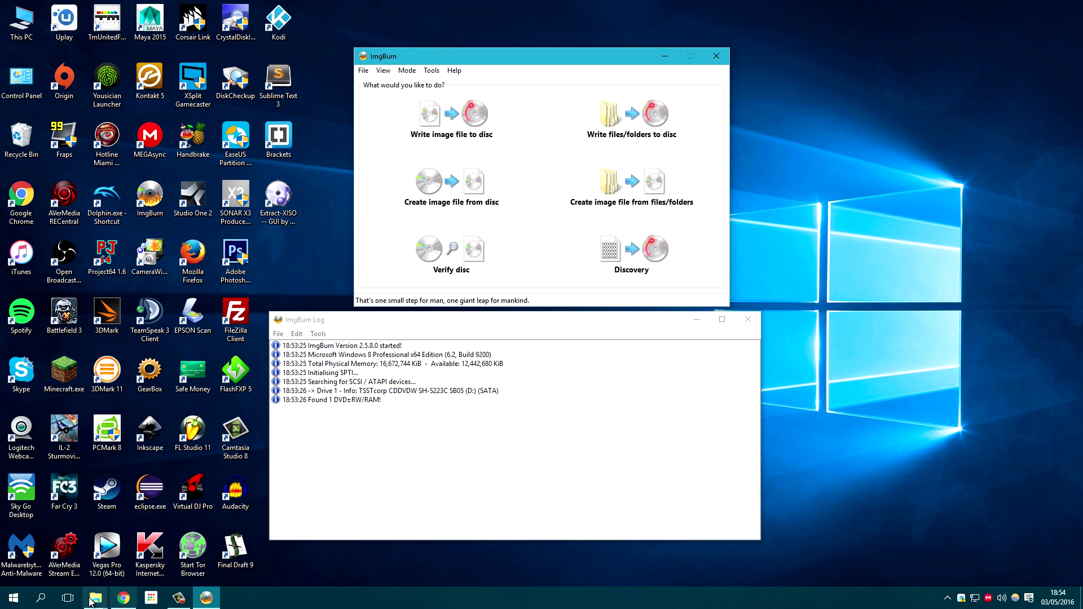
pyautogui.moveTo(96, 597)
pyautogui.moveTo(261, 555)
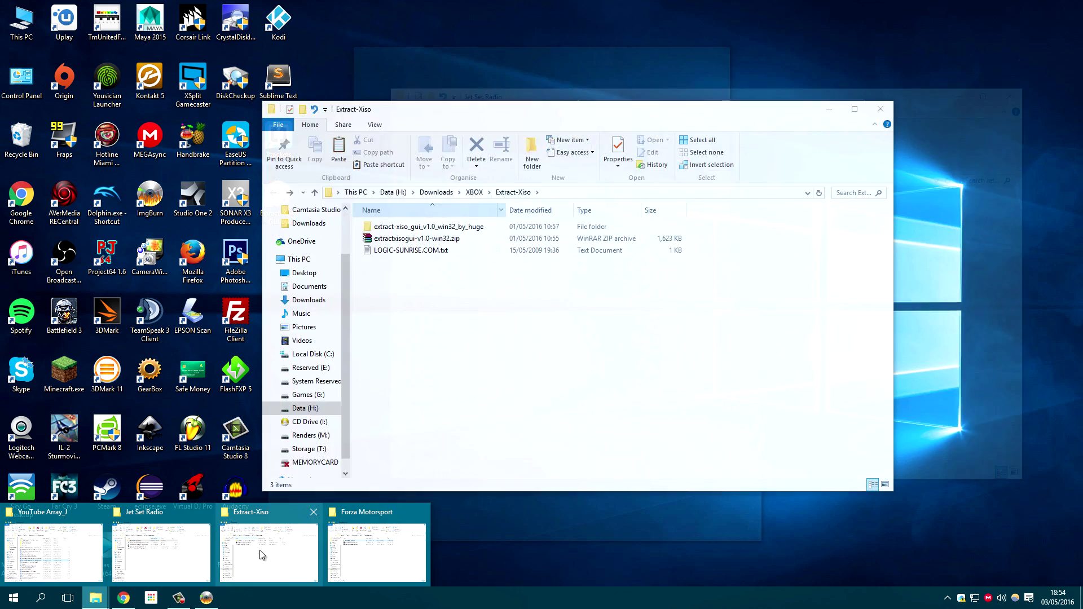
pyautogui.click(364, 542)
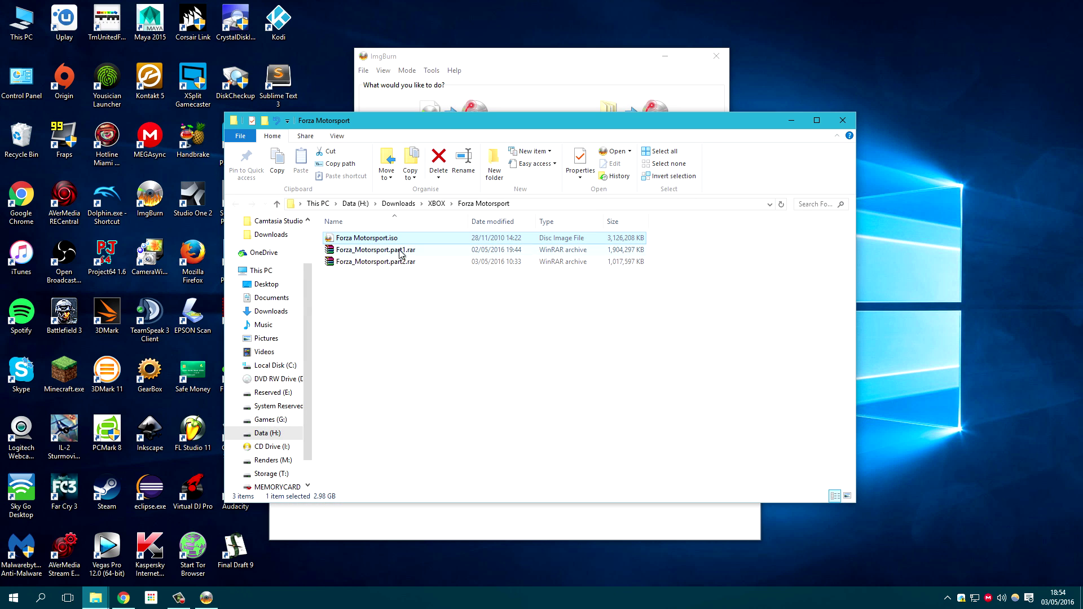
pyautogui.moveTo(520, 124); pyautogui.dragTo(700, 112)
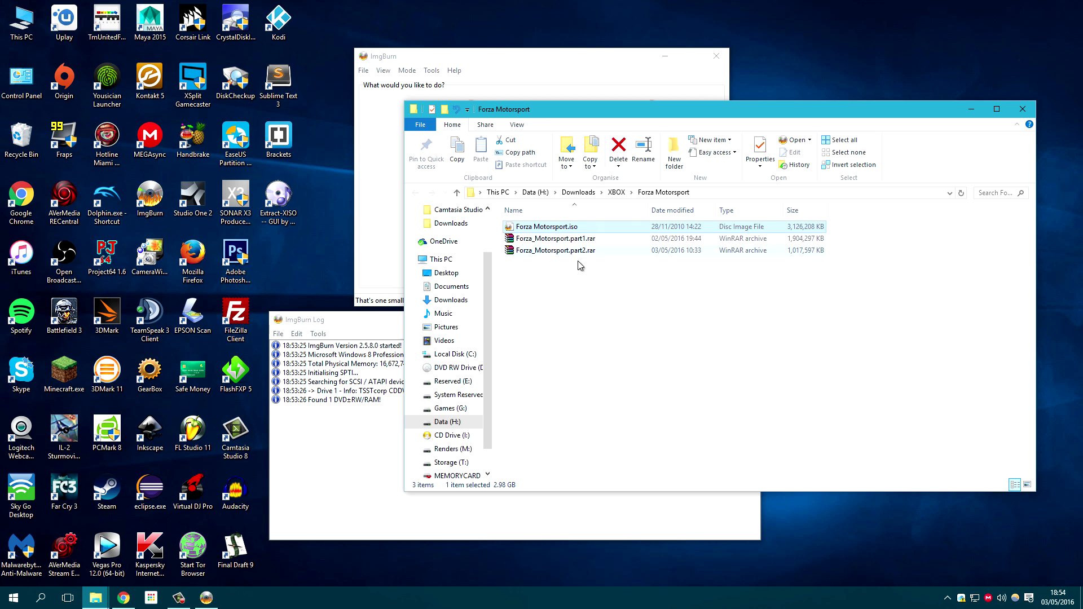
pyautogui.click(551, 239)
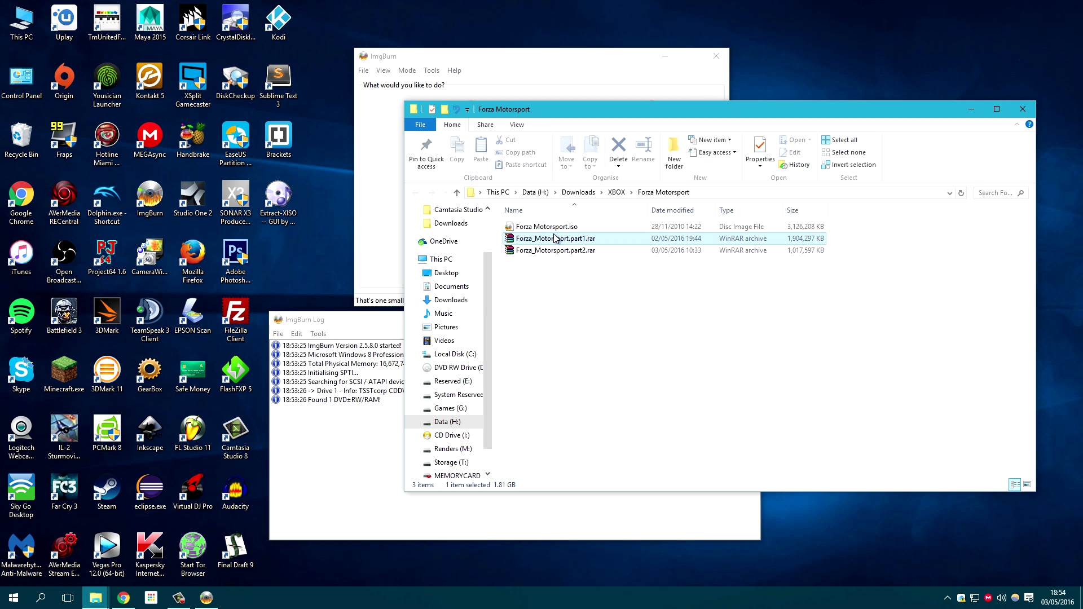
pyautogui.click(551, 231)
pyautogui.moveTo(568, 230); pyautogui.dragTo(283, 210)
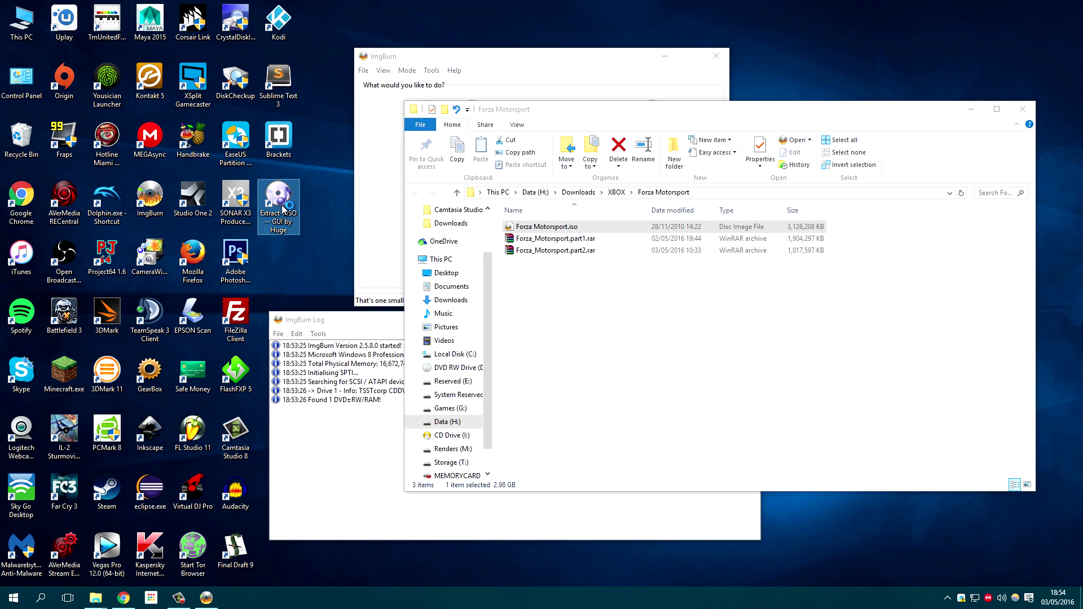
pyautogui.moveTo(510, 230); pyautogui.dragTo(525, 215)
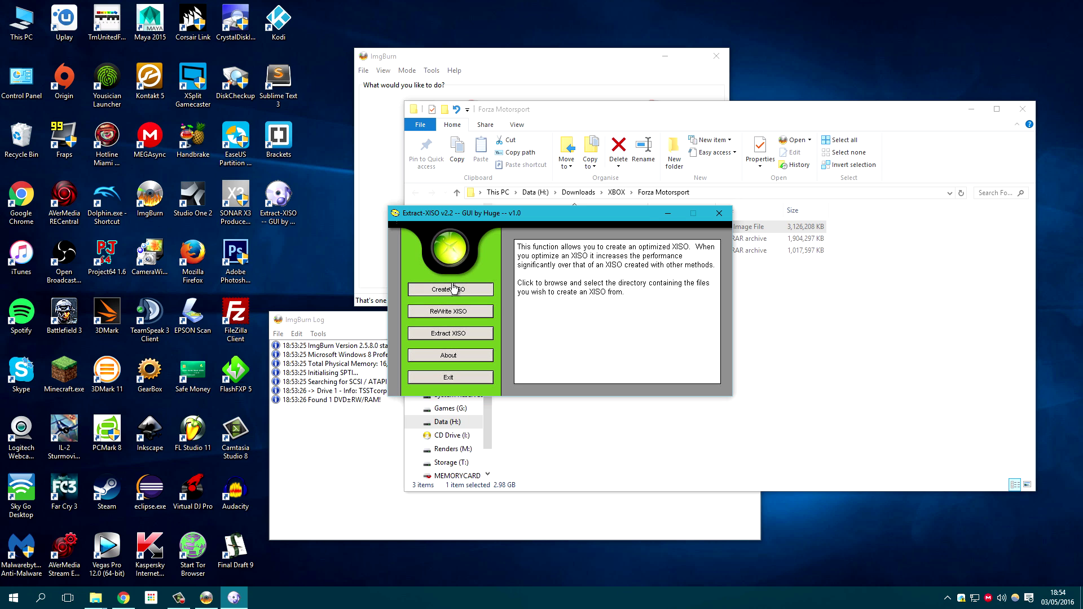
pyautogui.click(719, 213)
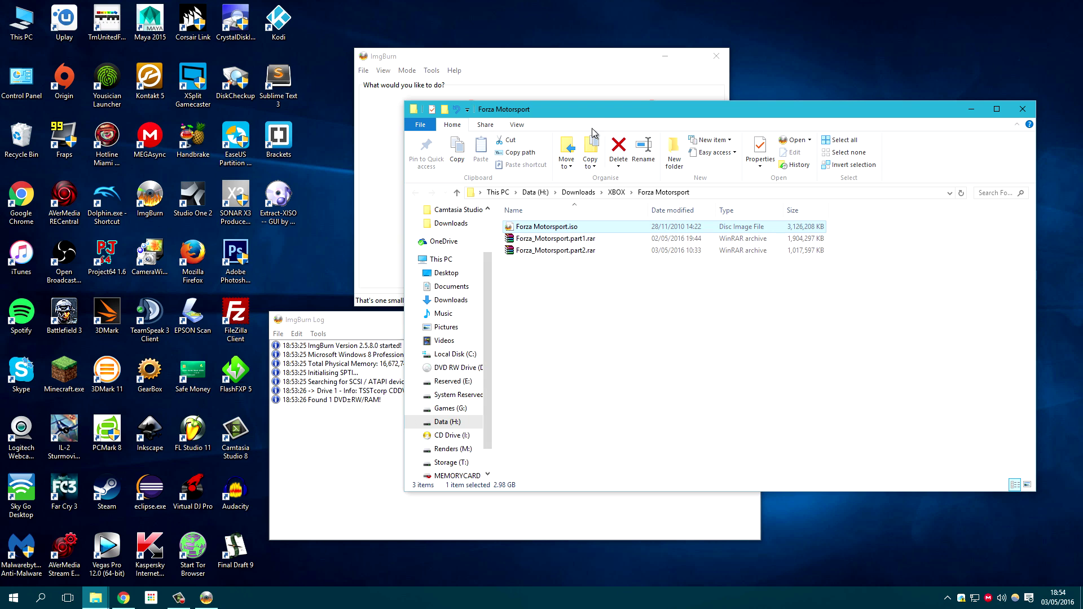
# Start writing an image file to disc in ImgBurn and load Forza Motorsport.iso as the source.
pyautogui.moveTo(556, 118); pyautogui.dragTo(659, 277)
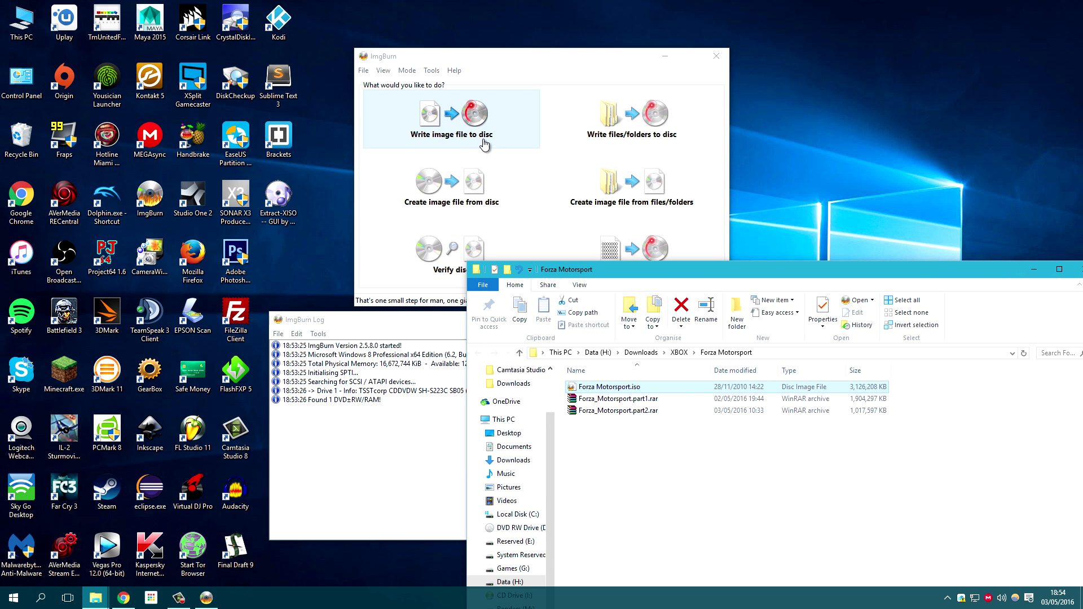
pyautogui.click(438, 122)
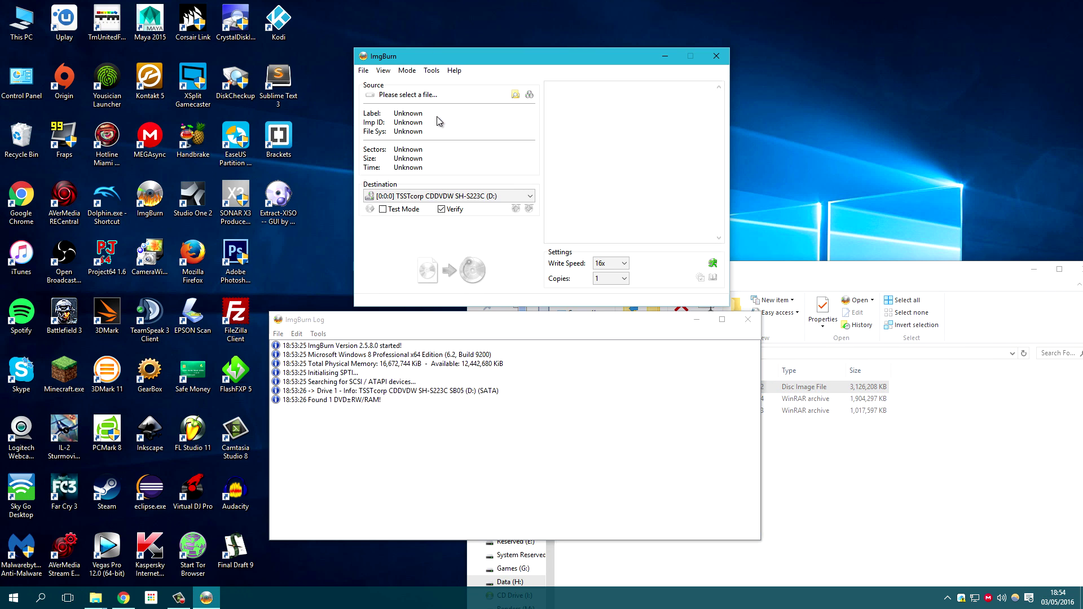
pyautogui.click(767, 278)
pyautogui.moveTo(625, 393); pyautogui.dragTo(430, 139)
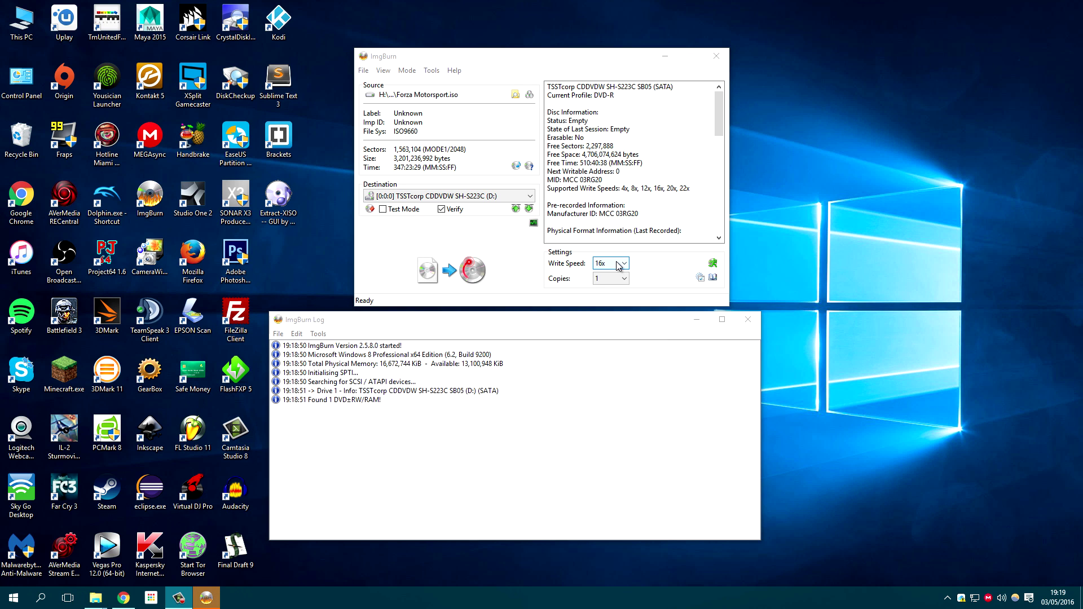
# Burn the Forza Motorsport image to the DVD at 4x write speed with verification, and dismiss the completion message.
pyautogui.click(619, 266)
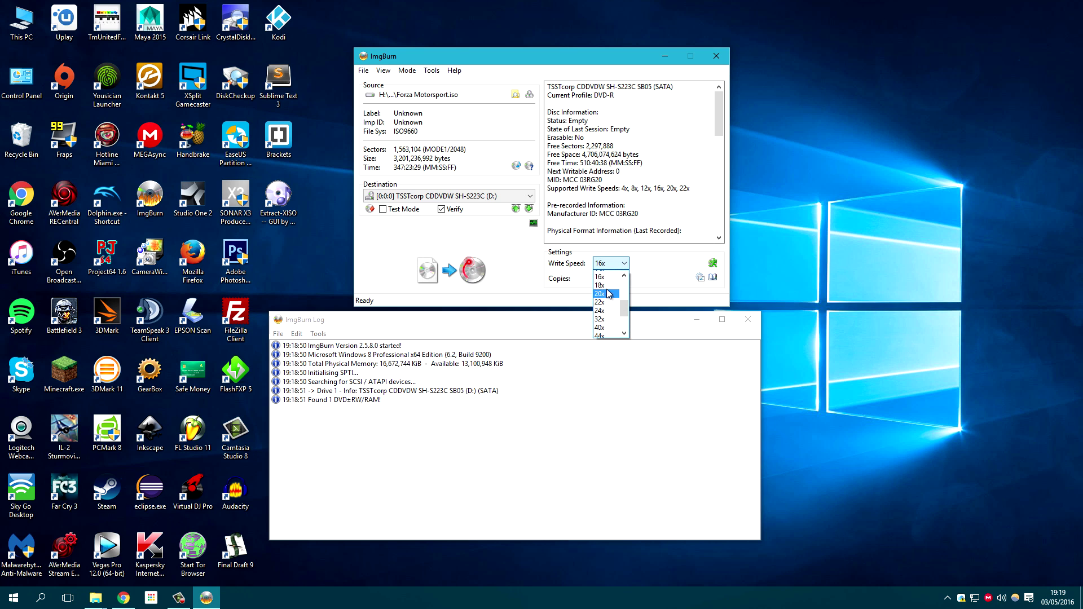
pyautogui.scroll(1, 608, 303)
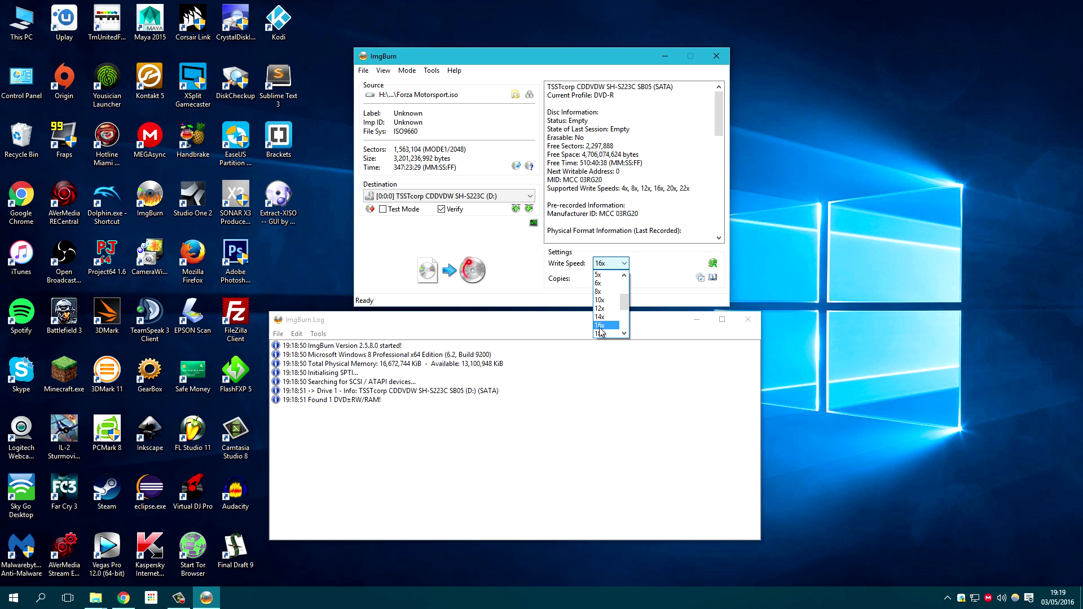
pyautogui.scroll(1, 600, 330)
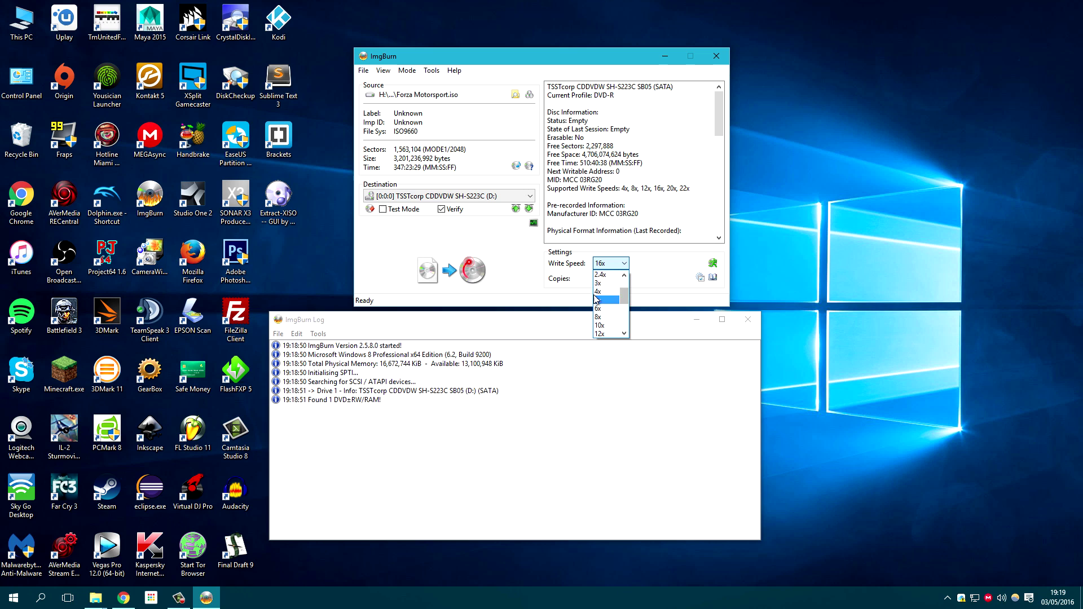
pyautogui.click(612, 297)
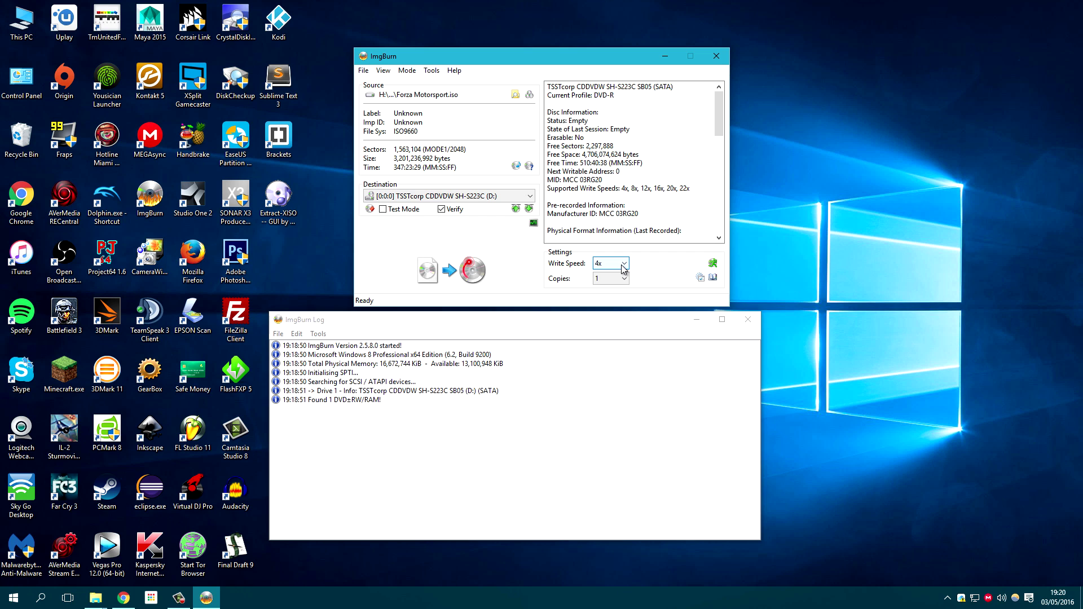
pyautogui.click(623, 265)
pyautogui.click(603, 276)
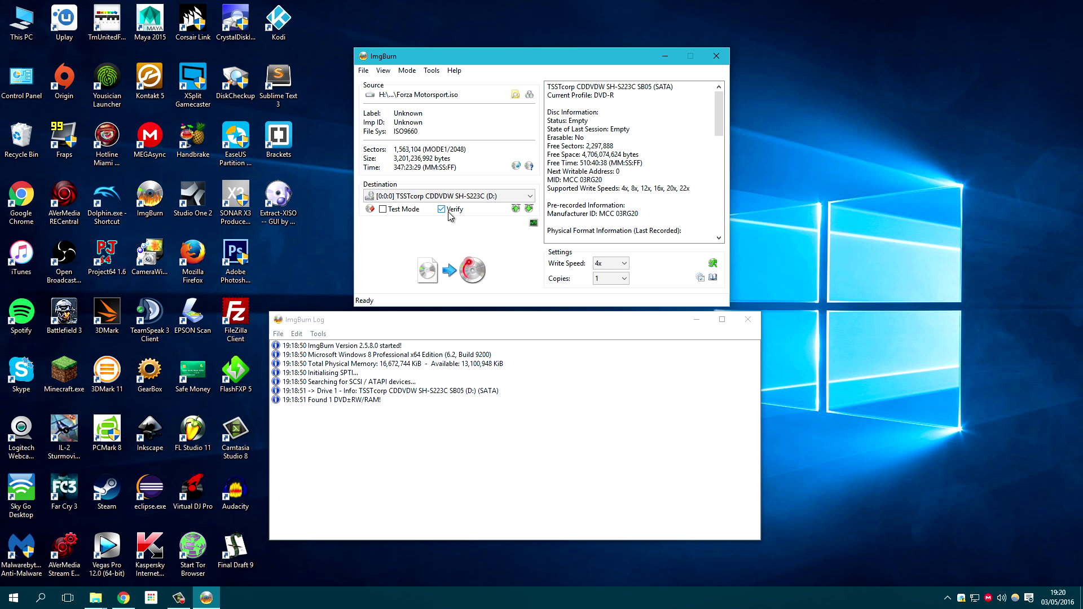
pyautogui.click(452, 271)
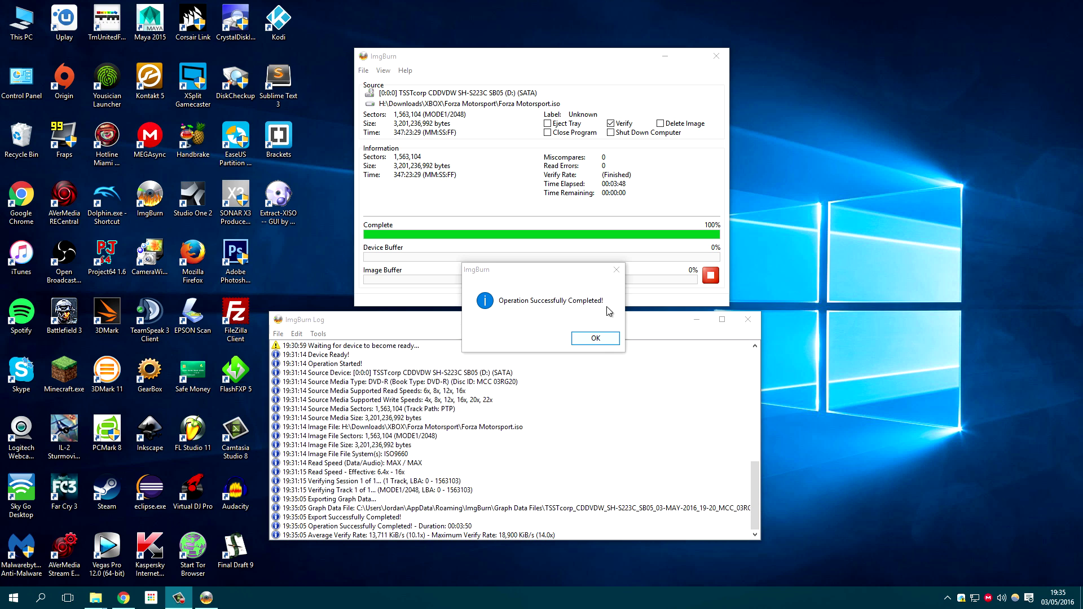
pyautogui.click(596, 341)
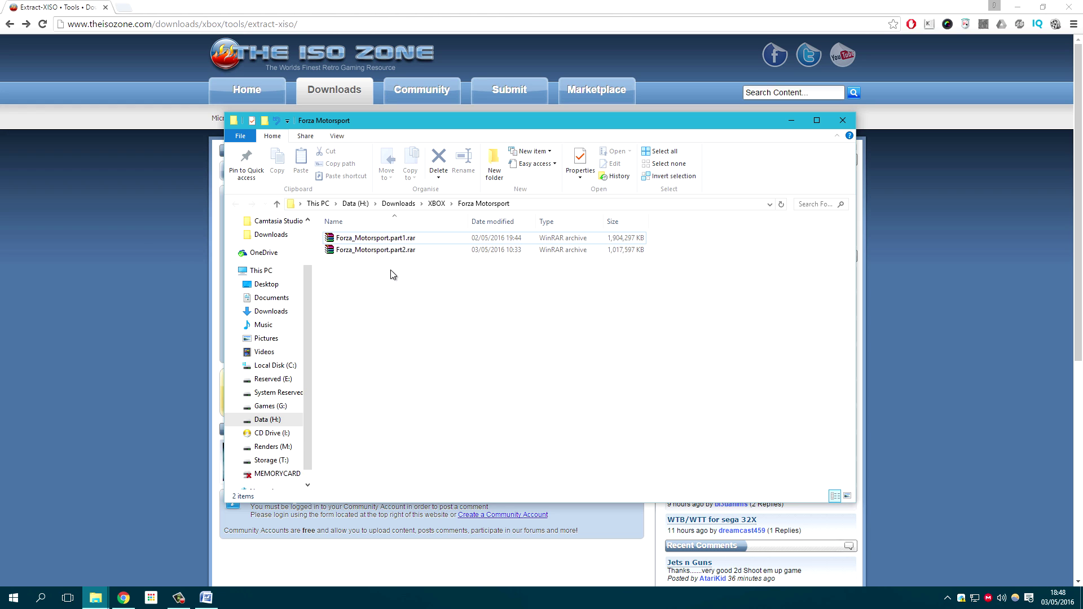
# Switch to the Forza Motorsport folder in File Explorer and extract the Forza_Motorsport.part1.rar archive.
pyautogui.click(383, 240)
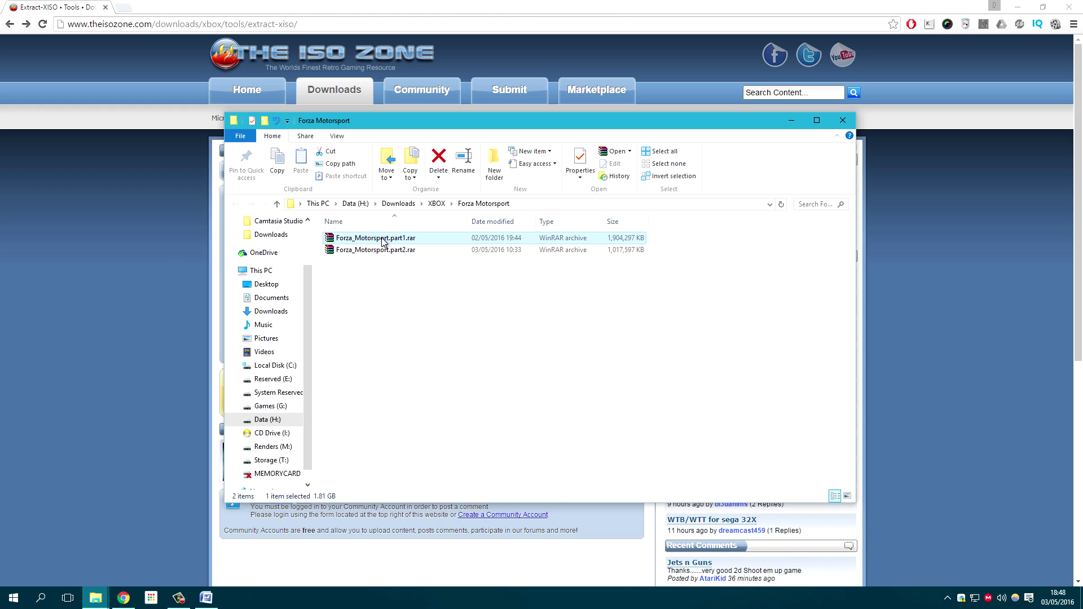
pyautogui.rightClick(383, 241)
pyautogui.click(395, 283)
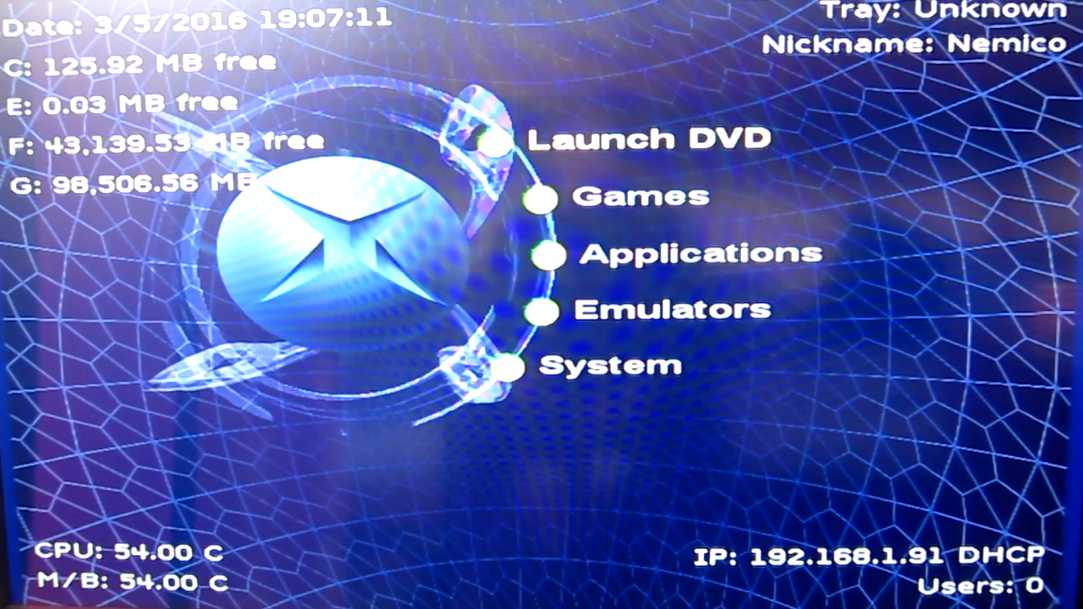
# Switch to the Xbox dashboard and launch DVD2Xbox from its applications.
pyautogui.press('Down')
pyautogui.press('Down')
pyautogui.press('Return')
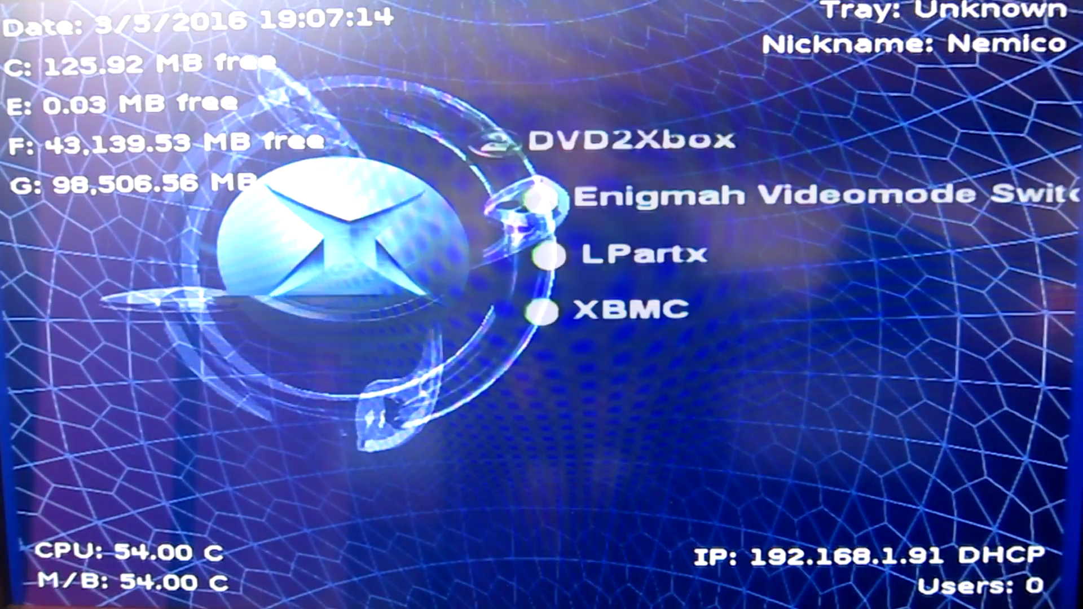
pyautogui.press('Return')
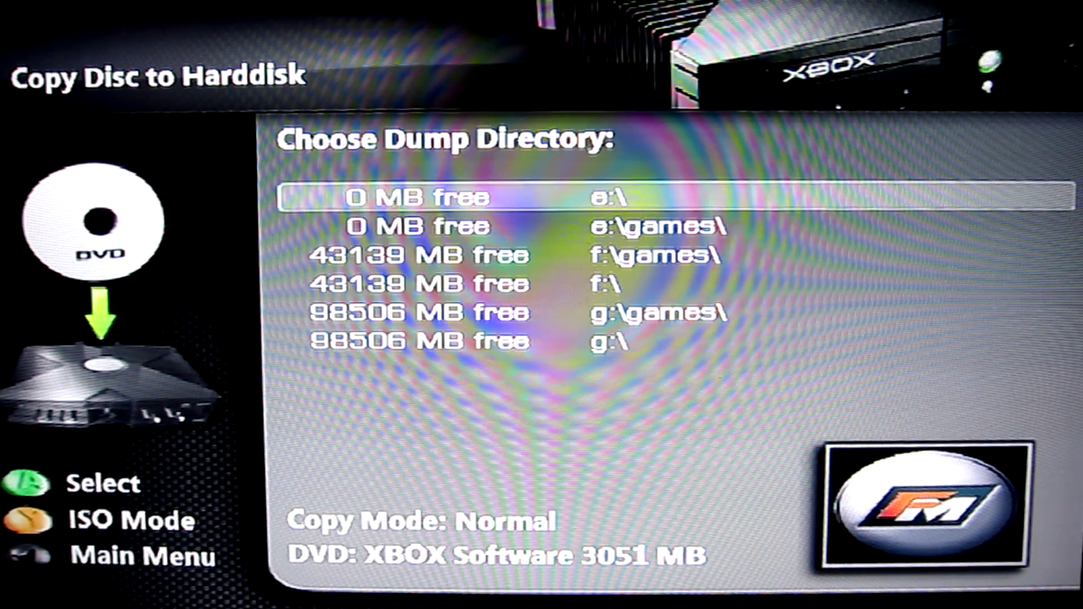
# Choose f:\games\ as the dump directory and start copying the disc to f:\games\Forza Motorsport.
pyautogui.press('Down')
pyautogui.press('Down')
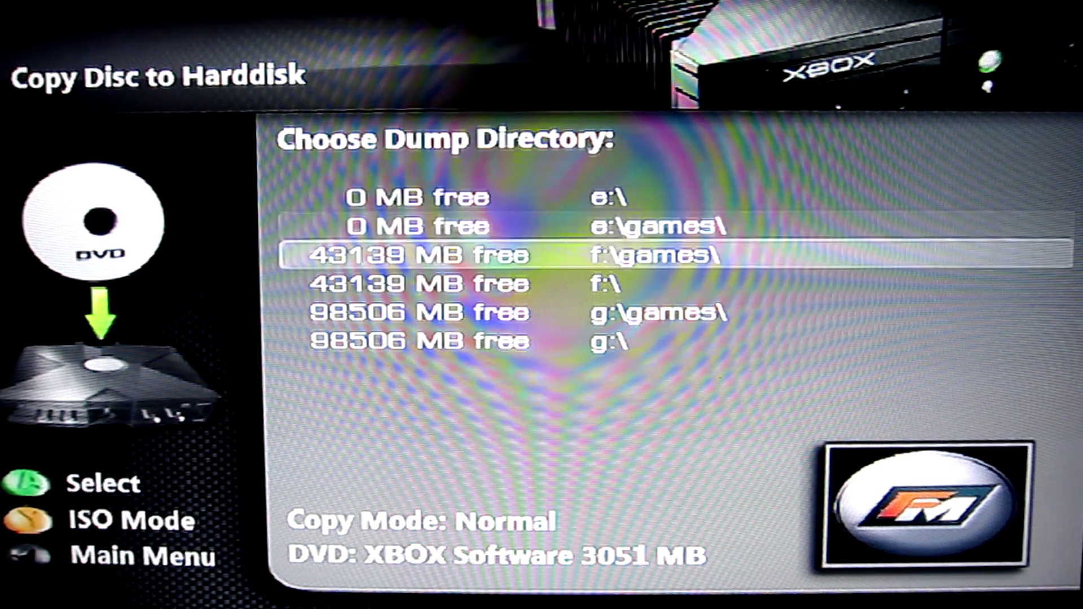
pyautogui.press('Return')
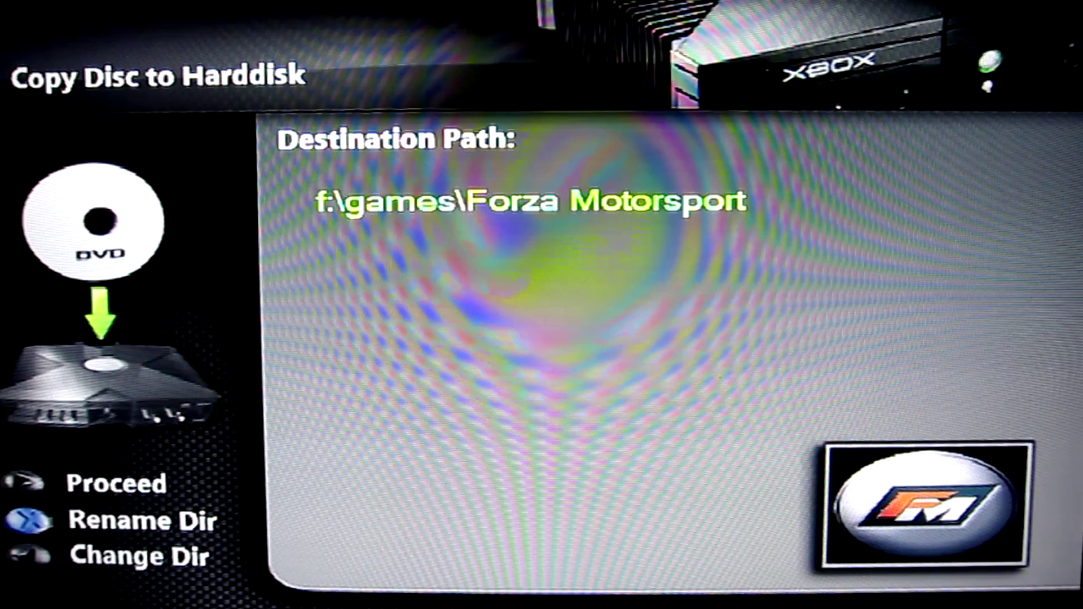
pyautogui.press('Return')
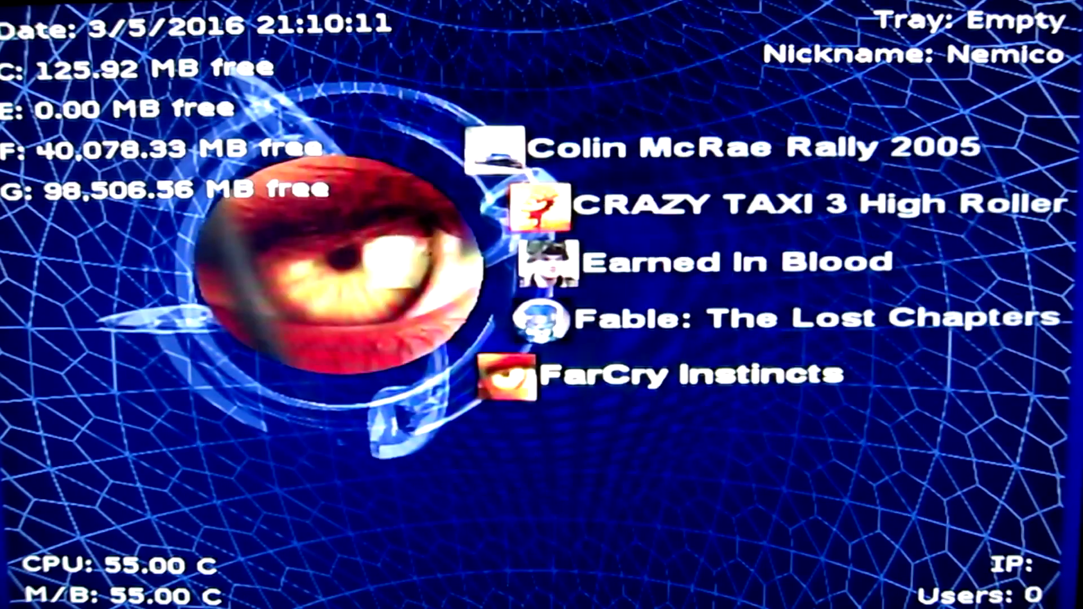
# Launch Forza Motorsport from the games list on the Xbox dashboard.
pyautogui.press('Down')
pyautogui.press('Down')
pyautogui.press('Down')
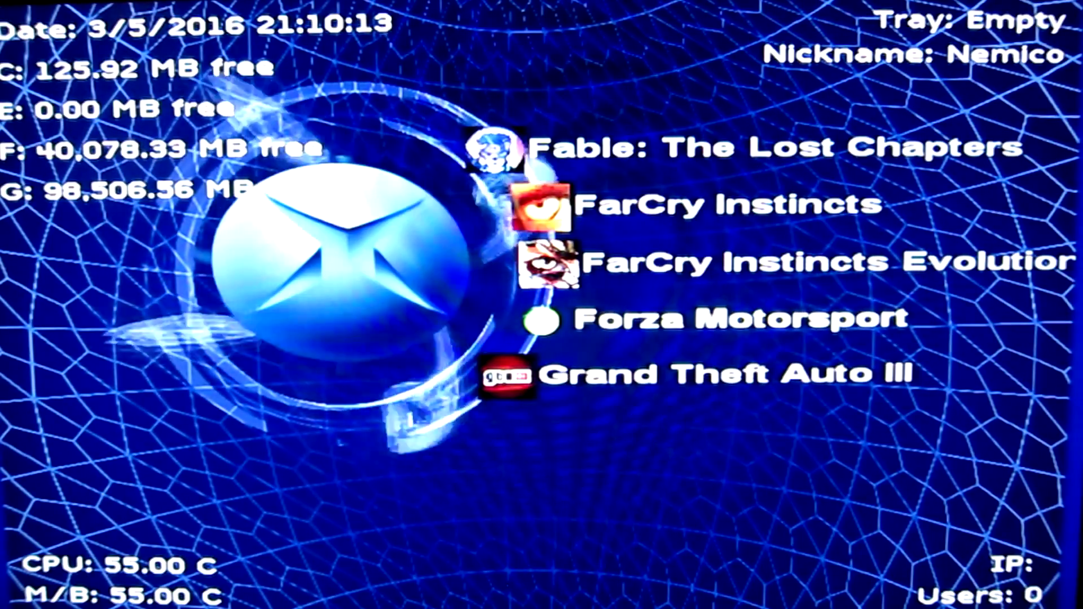
pyautogui.press('Return')
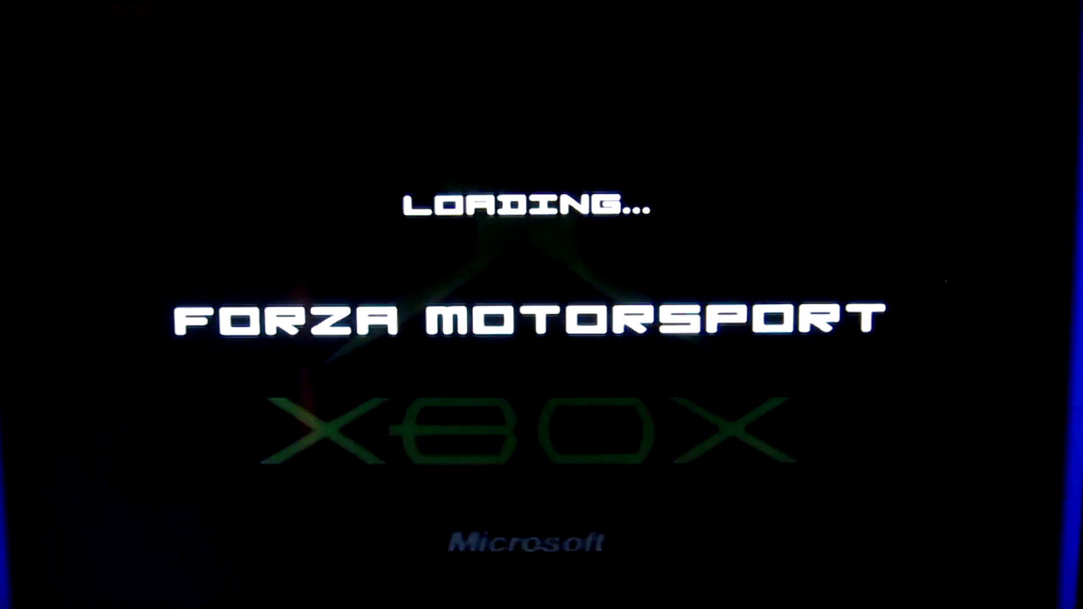